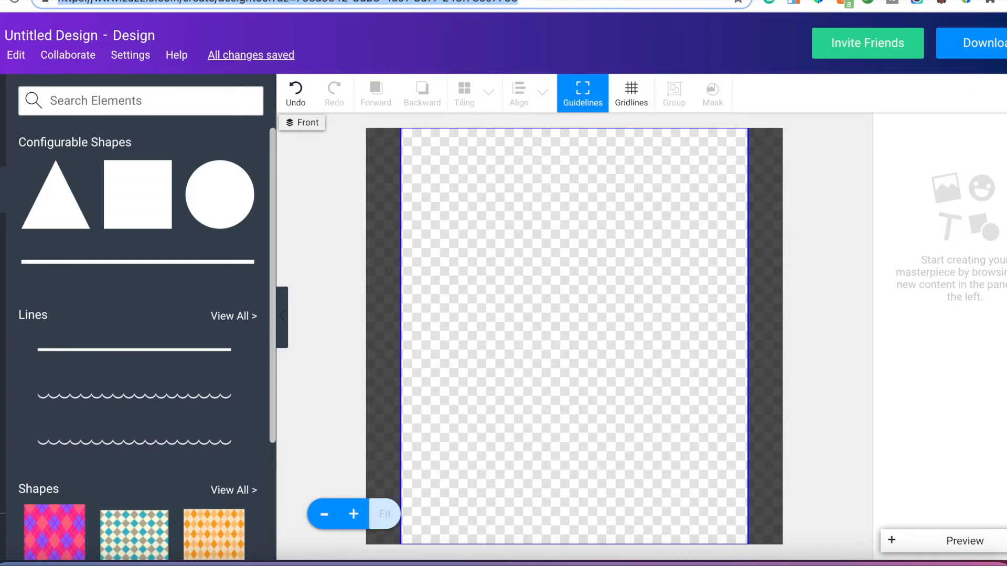
Go to zazzle.com and start a new blank design from its Create page.
type("zazzle.com")
key("Return")
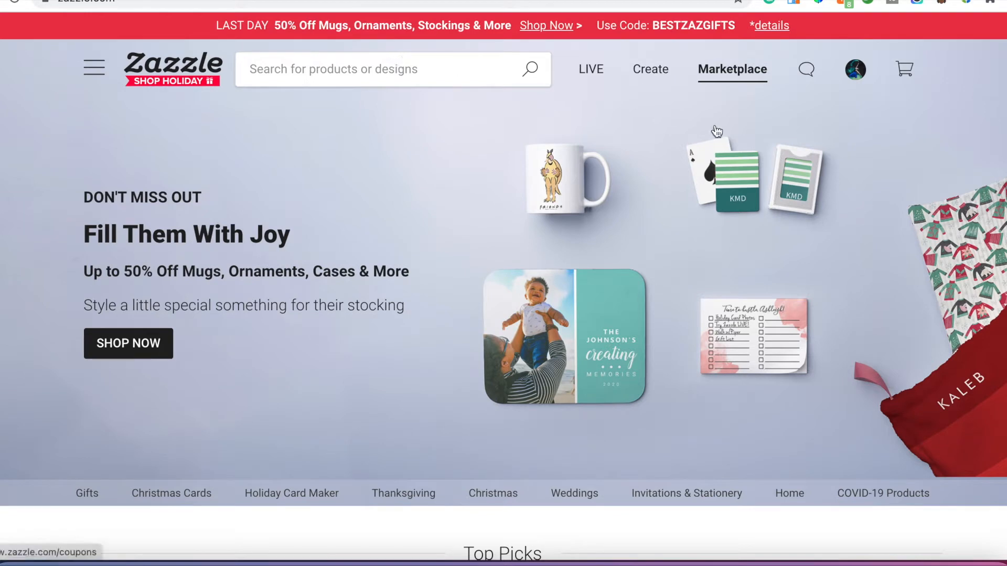
left_click(651, 72)
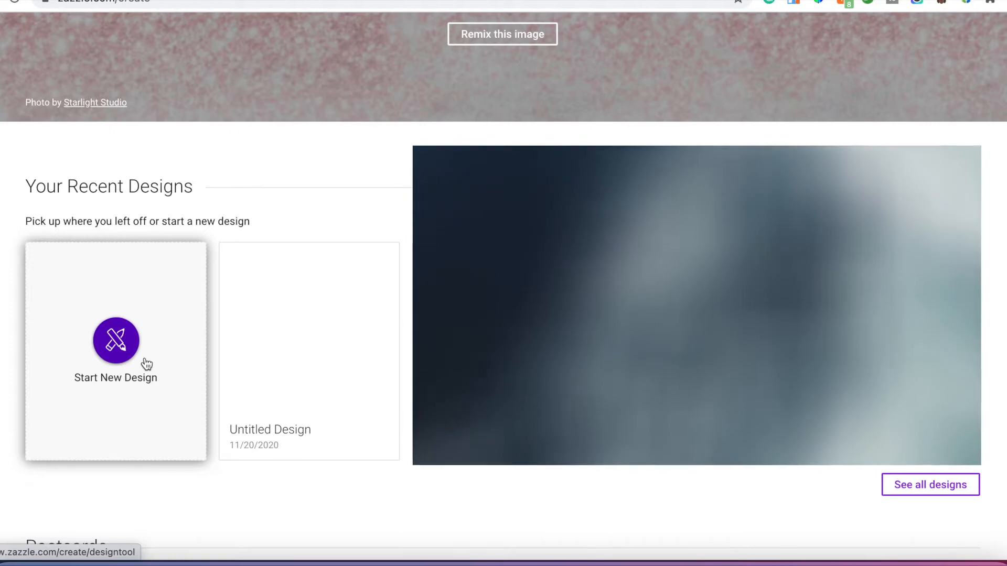
left_click(123, 352)
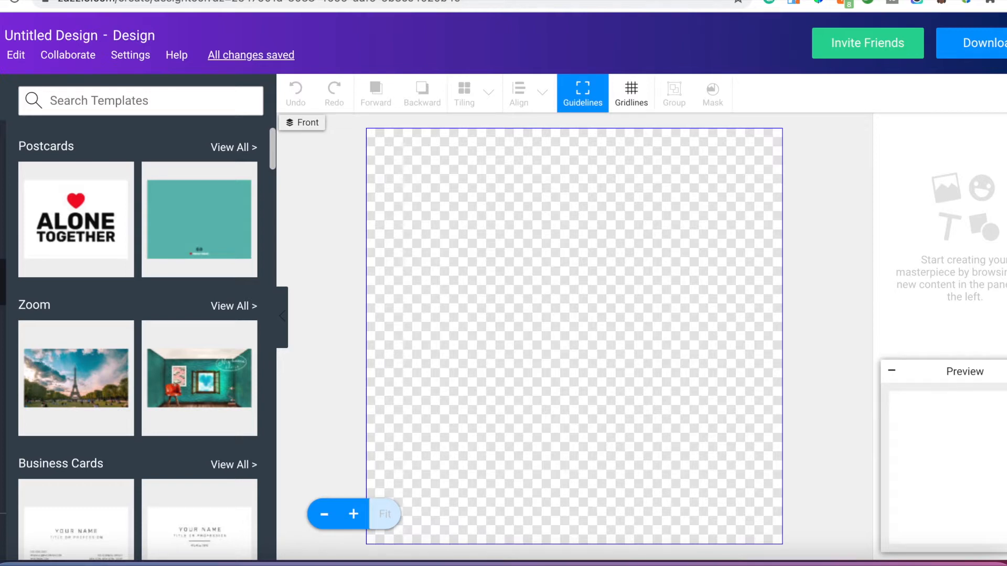
Try a black and a white canvas background and restore the transparent one.
left_click(2, 282)
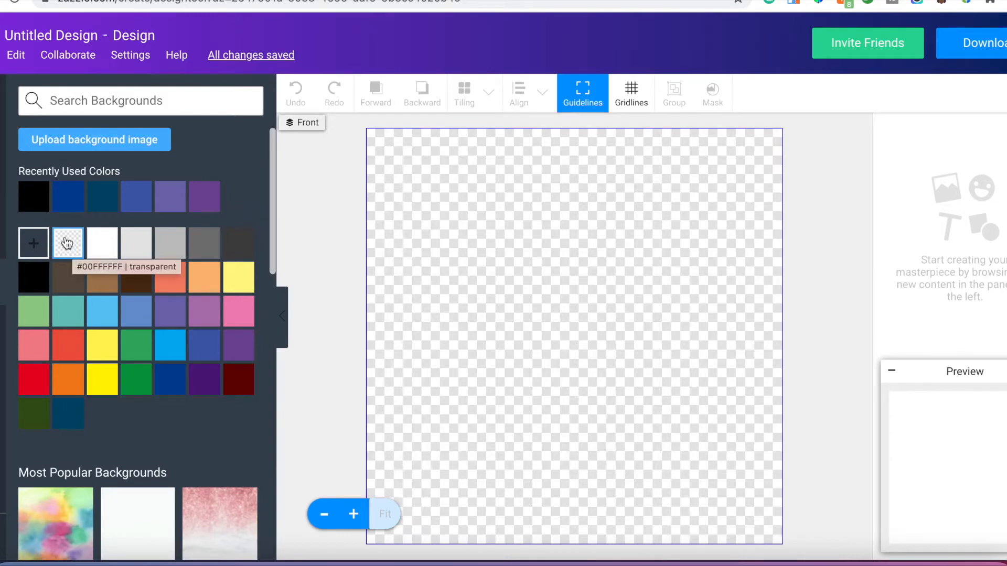
left_click(37, 199)
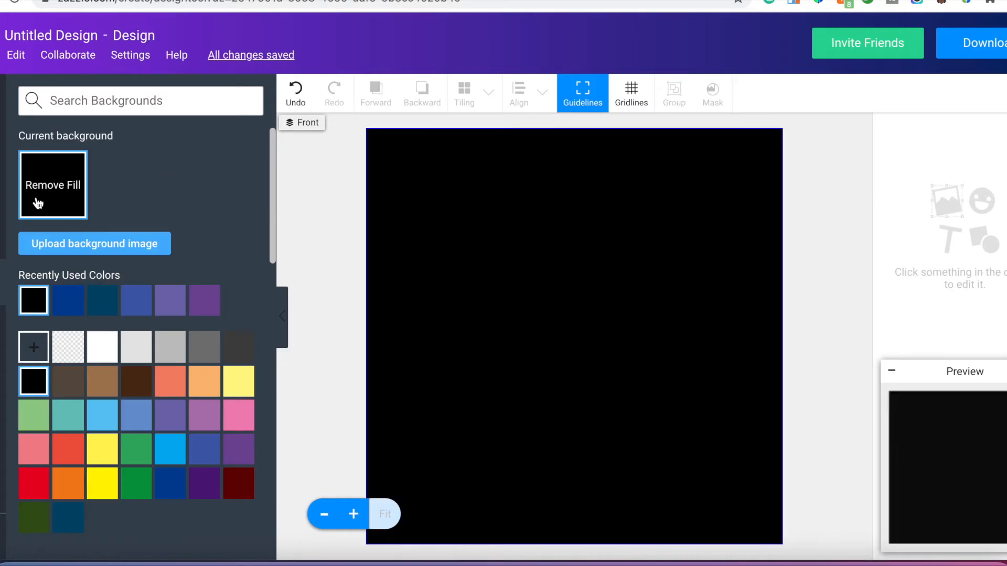
left_click(107, 356)
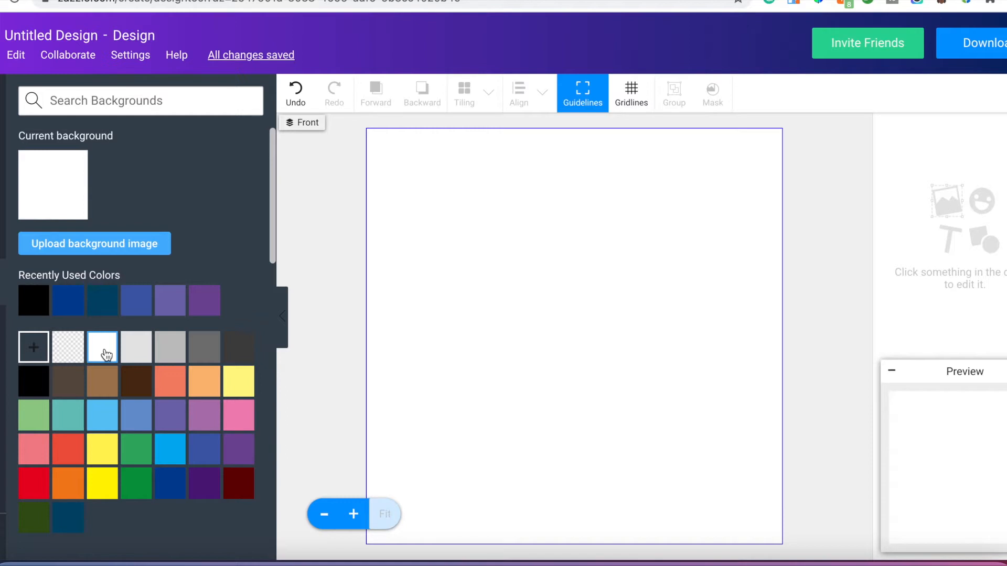
left_click(72, 348)
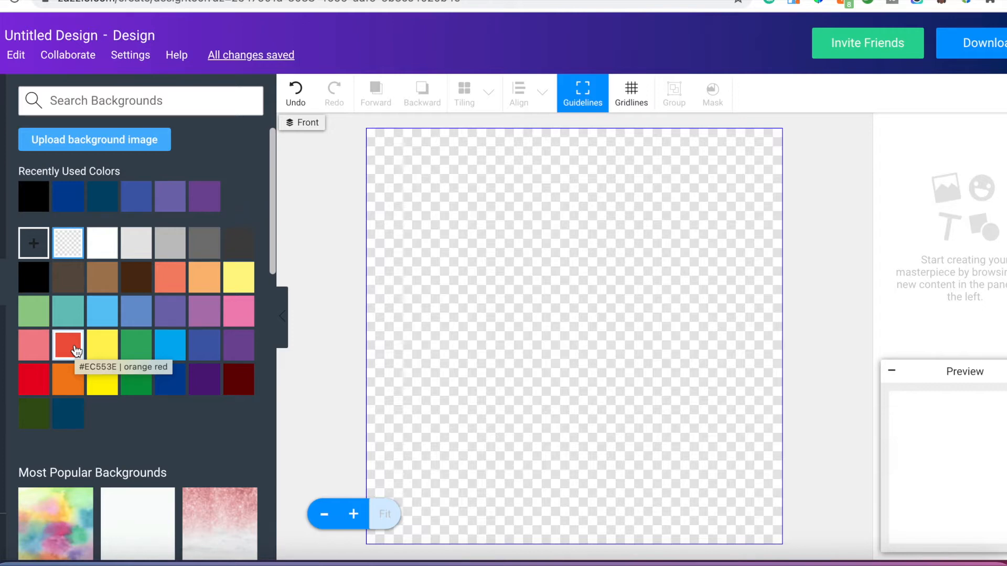
Search the icons for "AMERICAN FOOTBALL" and place the crouching player holding the ball on the canvas.
left_click(2, 236)
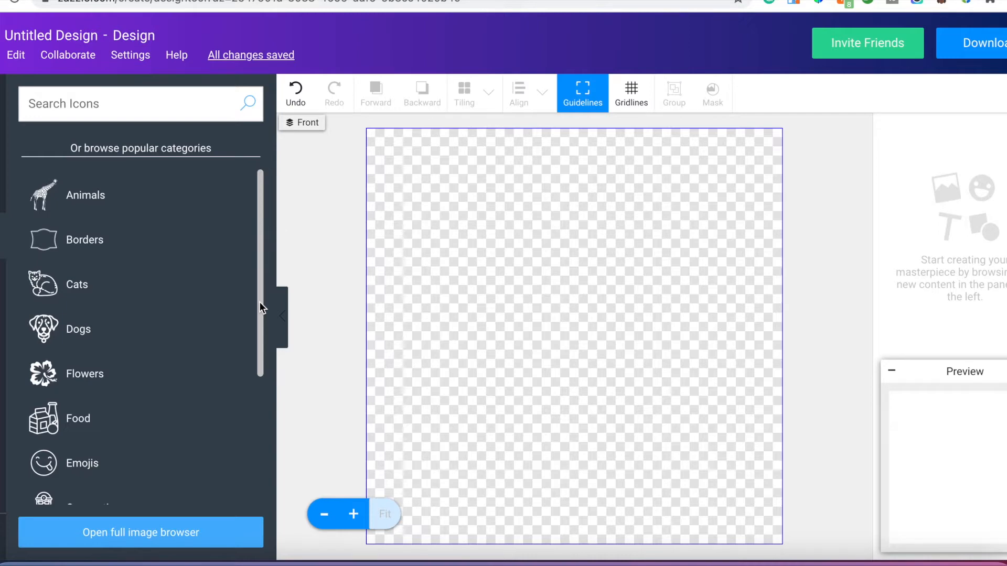
left_click_drag(260, 303, 260, 445)
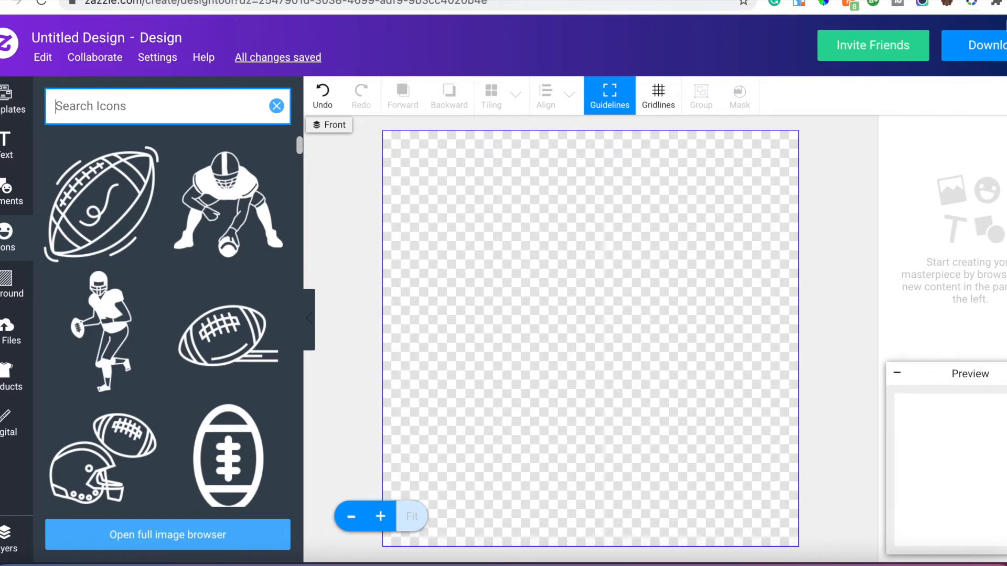
type("AMERICAN")
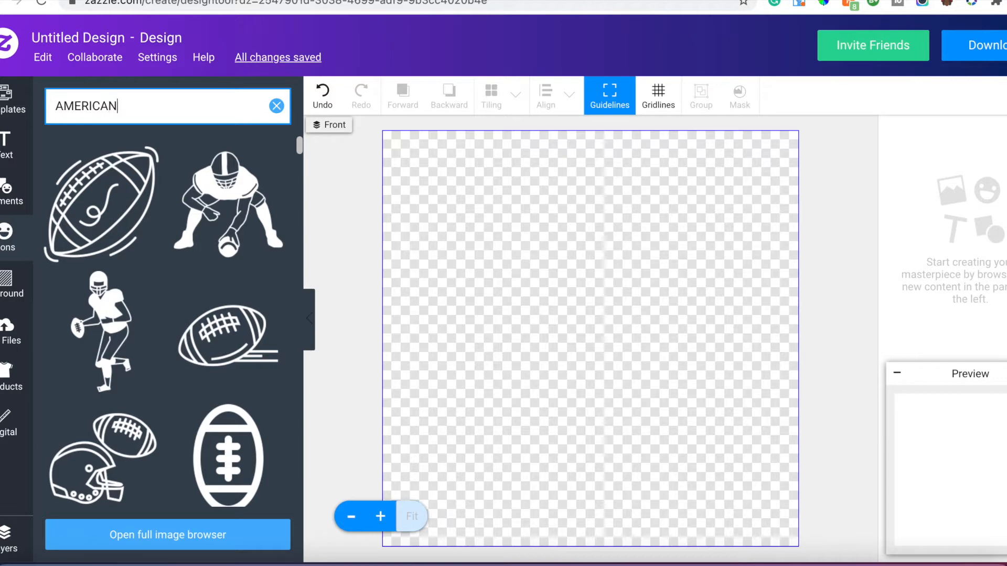
type(" FOOTBALL")
left_click_drag(297, 146, 300, 257)
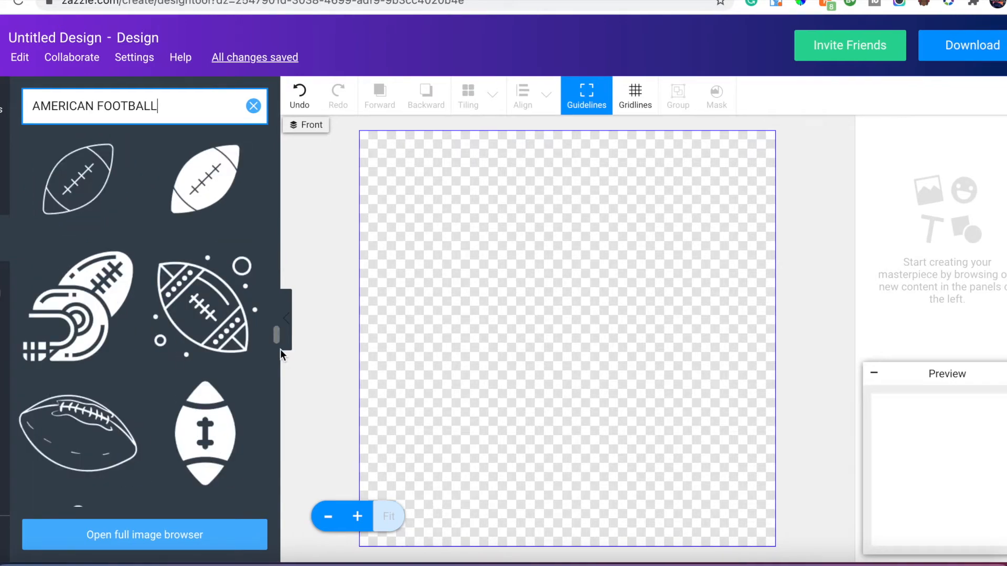
left_click_drag(280, 349, 286, 427)
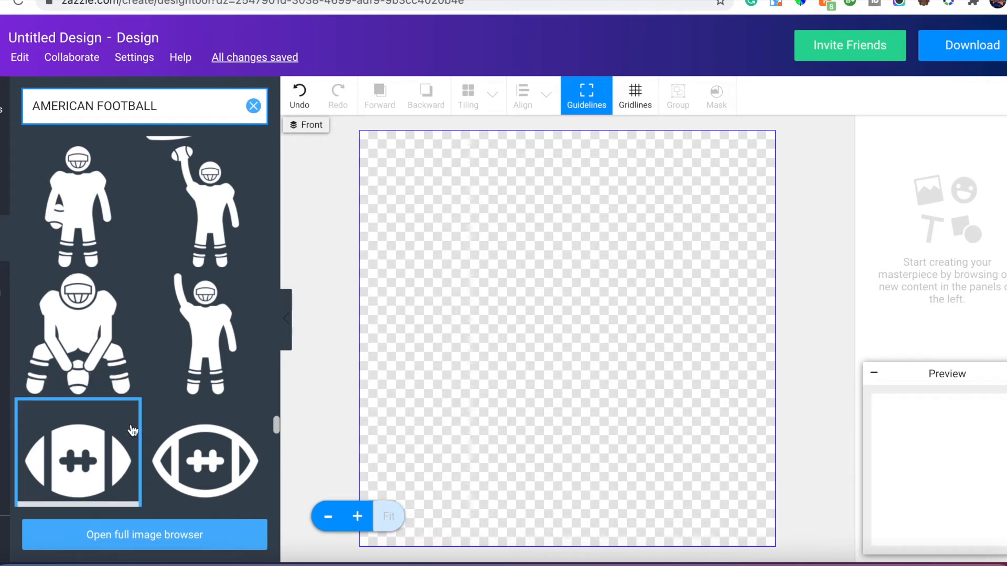
left_click(89, 363)
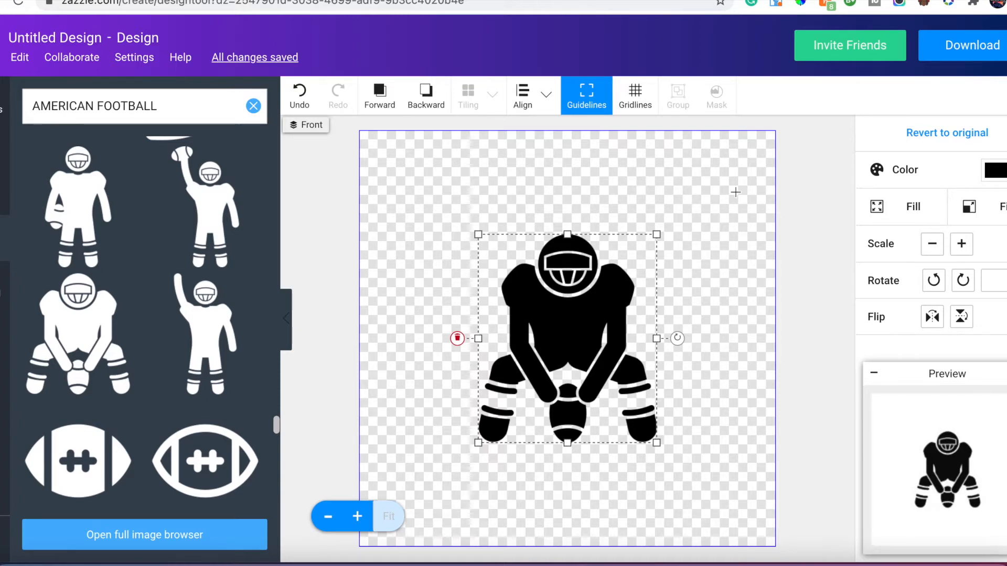
left_click(693, 156)
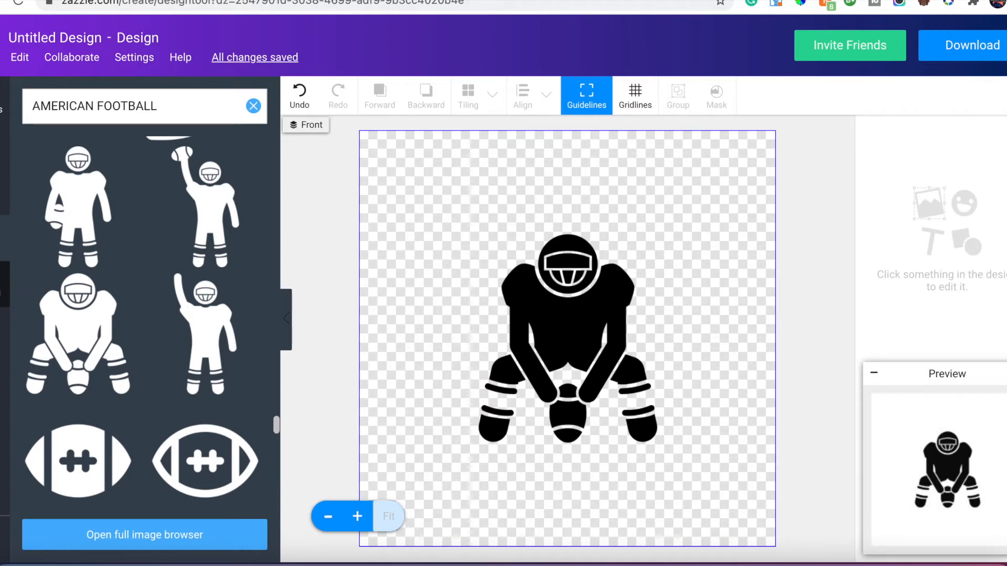
Set the canvas background to black and recolor the football player icon white.
left_click(3, 285)
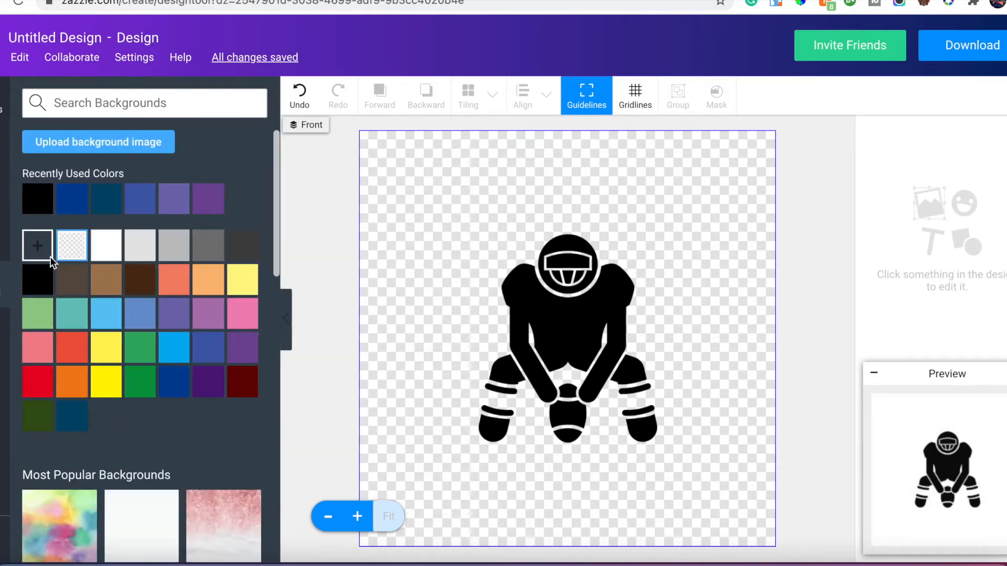
left_click(39, 207)
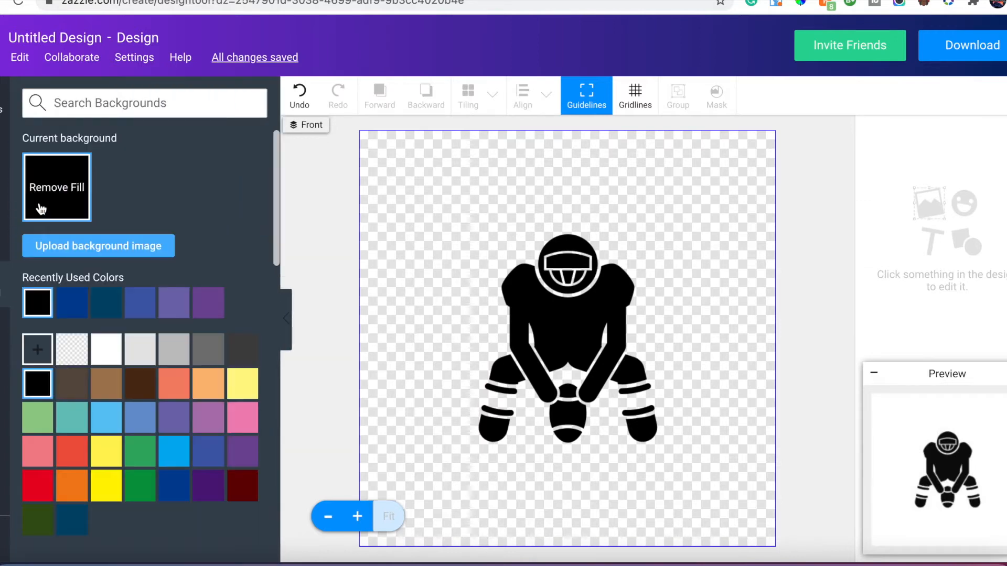
left_click(556, 310)
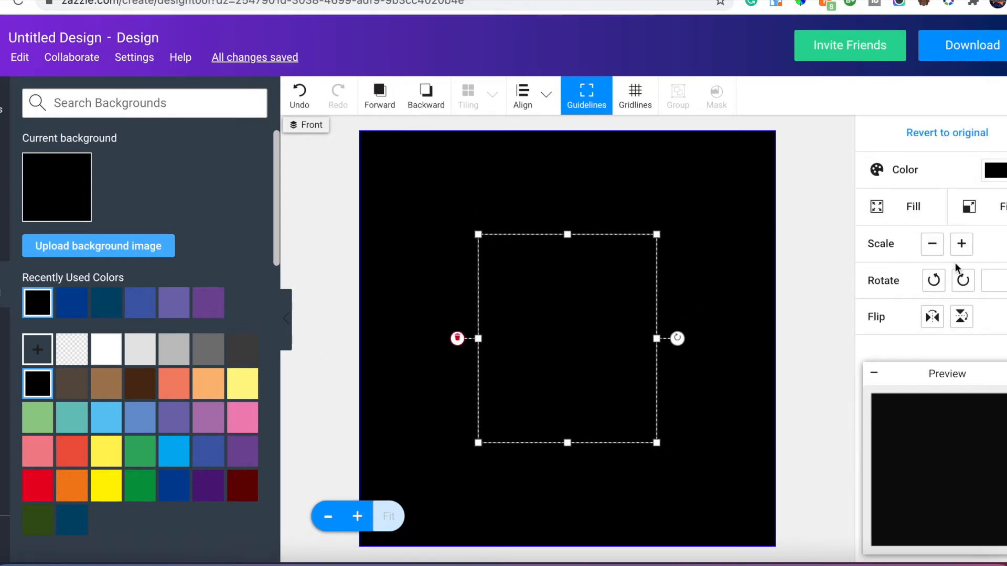
left_click(994, 169)
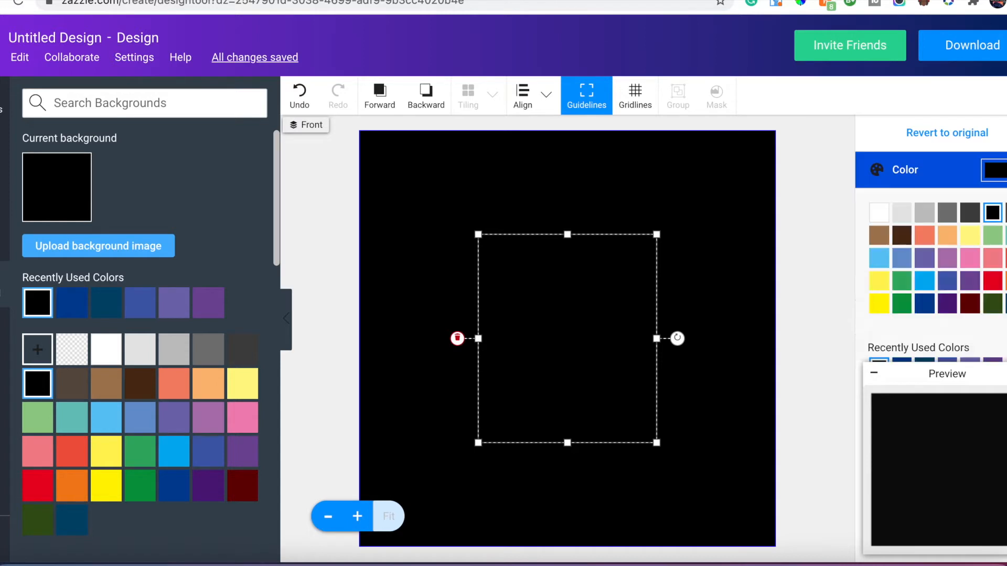
left_click(879, 212)
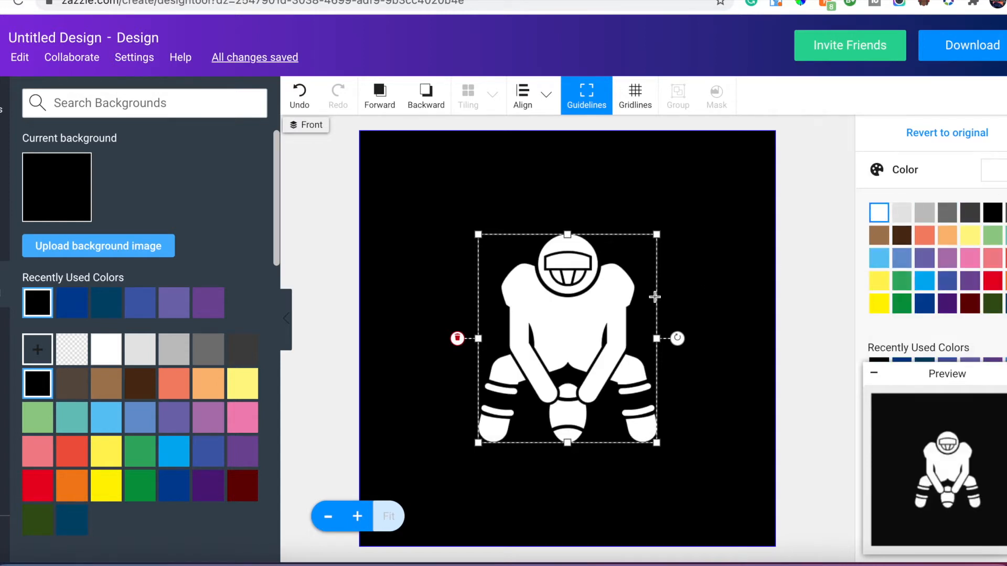
Shrink the player icon slightly, shift it down a little, and check the reference T-shirt screenshot.
left_click_drag(607, 322, 609, 341)
left_click_drag(656, 254, 637, 273)
key("super+Tab")
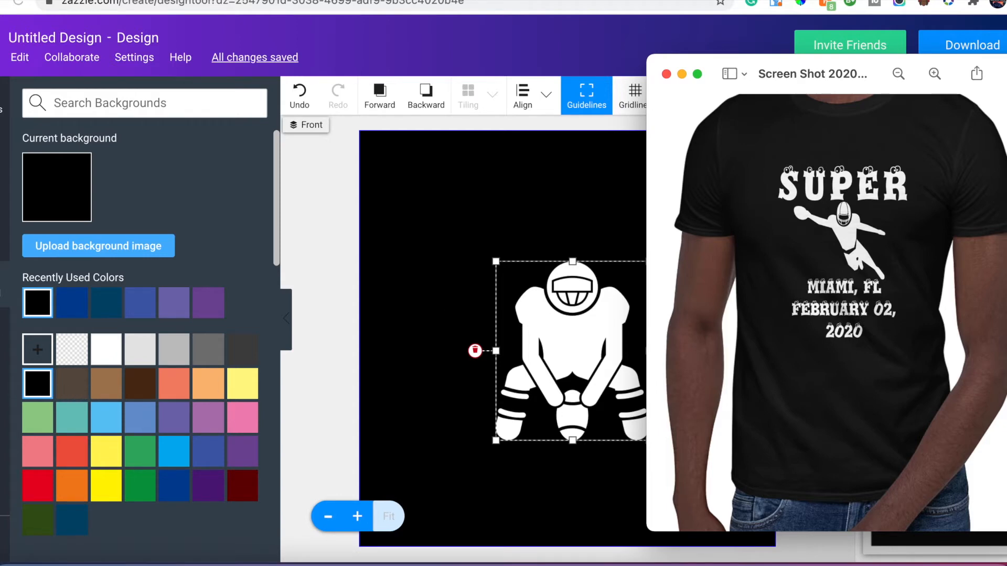
key("super+Tab")
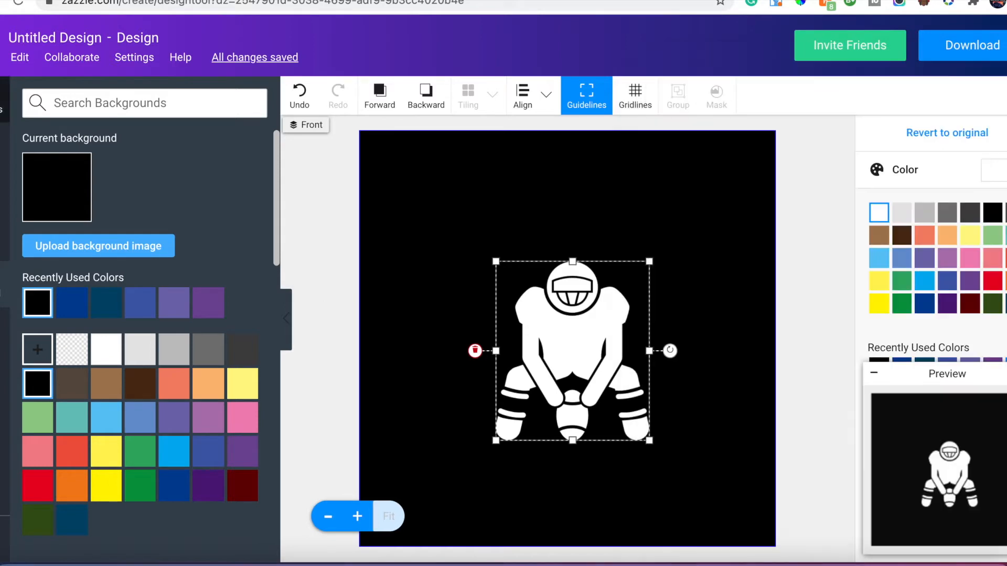
Insert the "SAVE the DATE 10.10.20XX" text pairing onto the canvas and scale it down slightly.
left_click(3, 159)
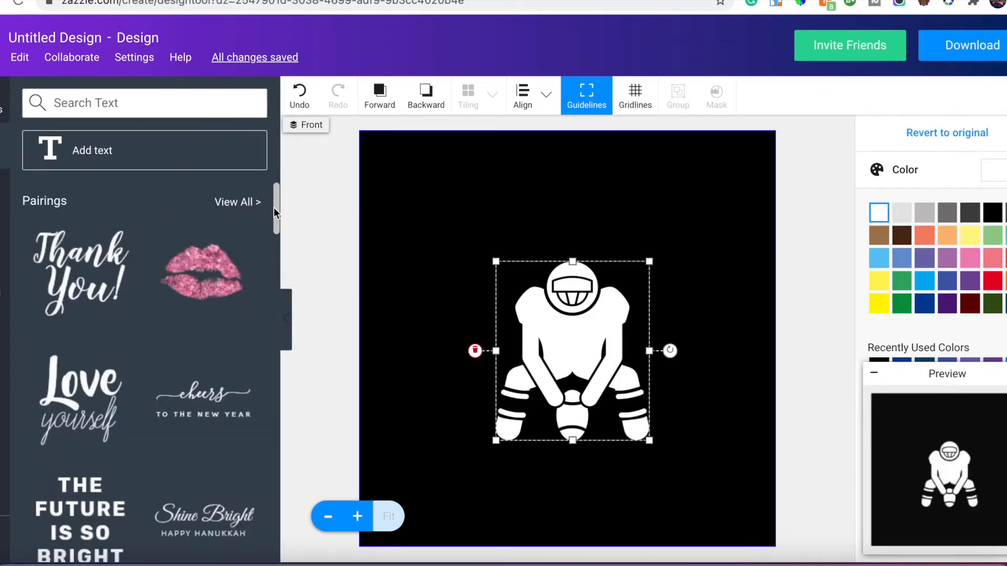
left_click_drag(274, 210, 280, 409)
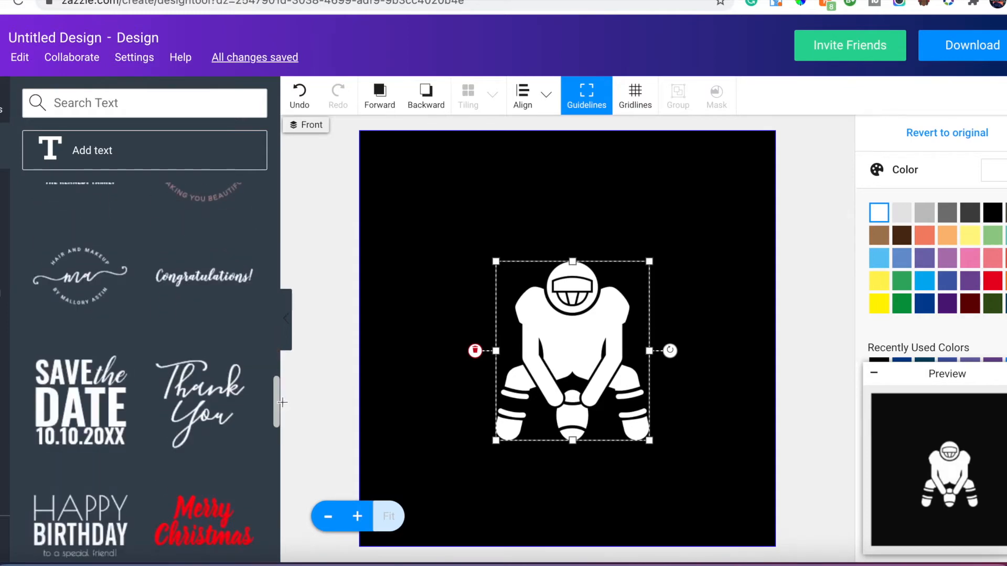
left_click_drag(274, 398, 276, 470)
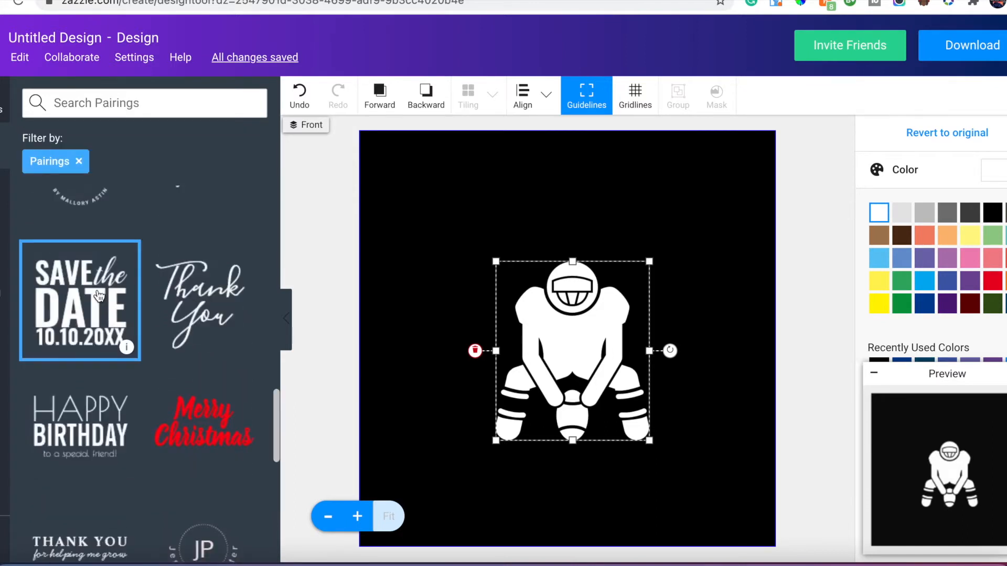
left_click(99, 296)
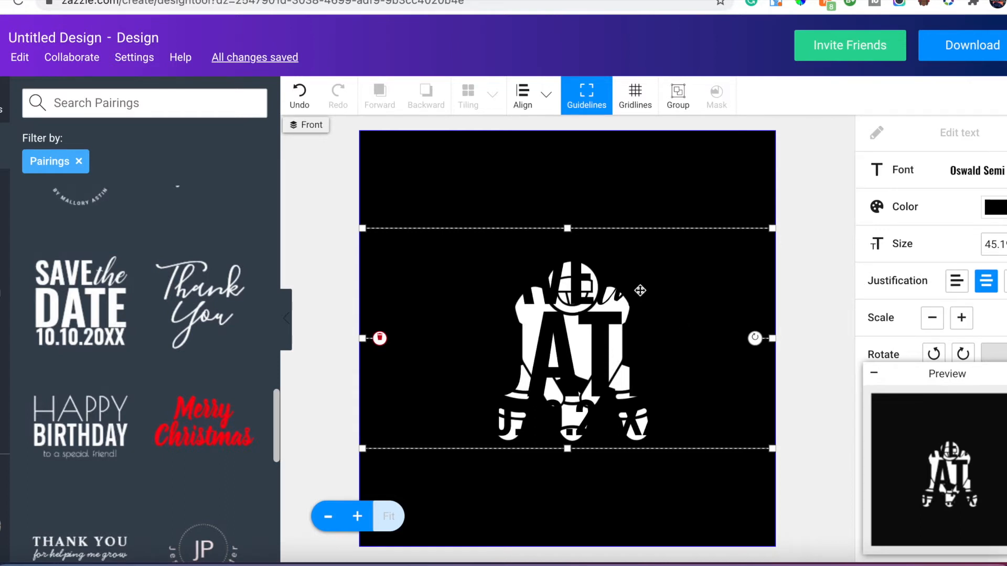
left_click_drag(772, 229, 697, 279)
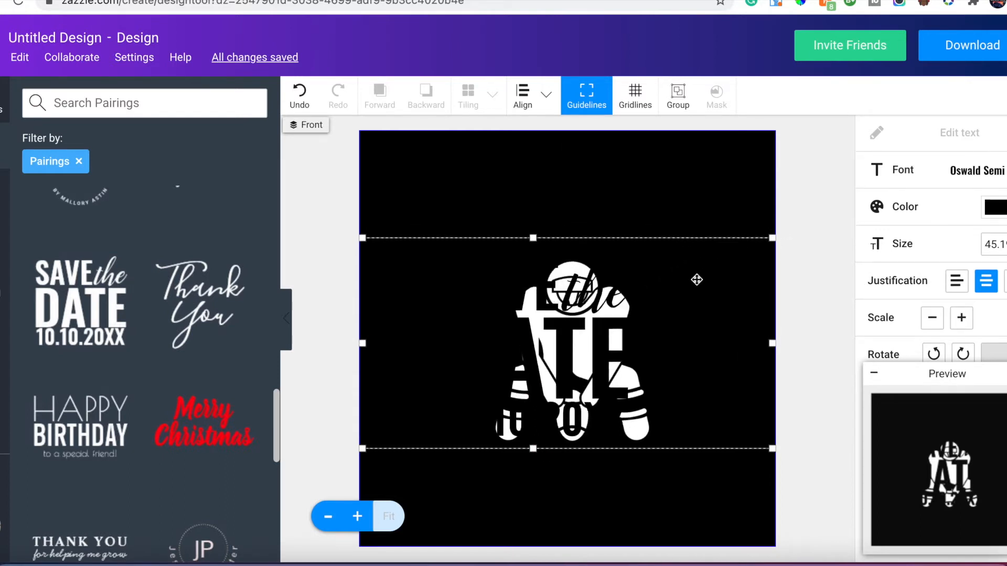
Recolor the text pairing white and move it to the upper part of the canvas.
left_click(994, 206)
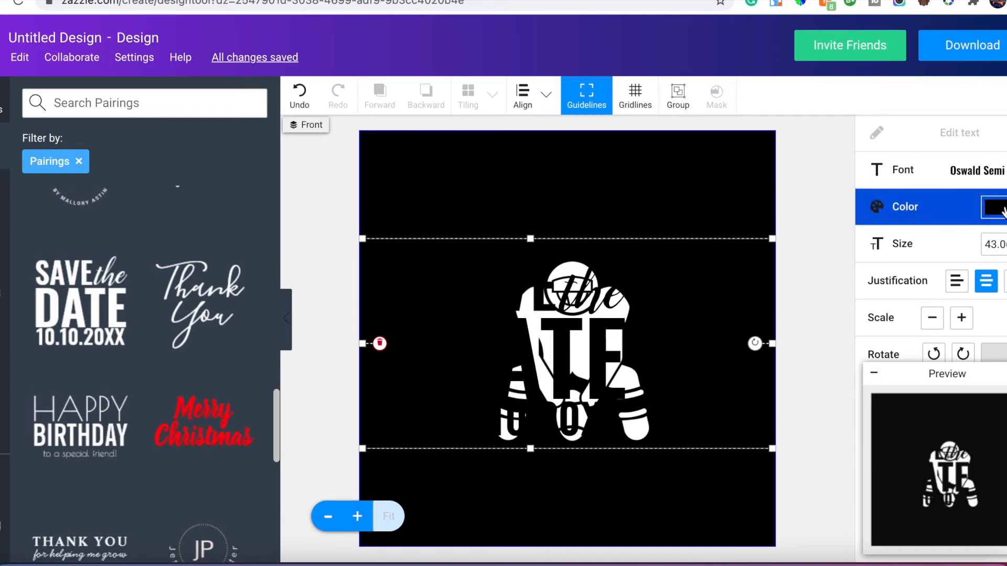
left_click(879, 249)
left_click_drag(621, 352, 687, 243)
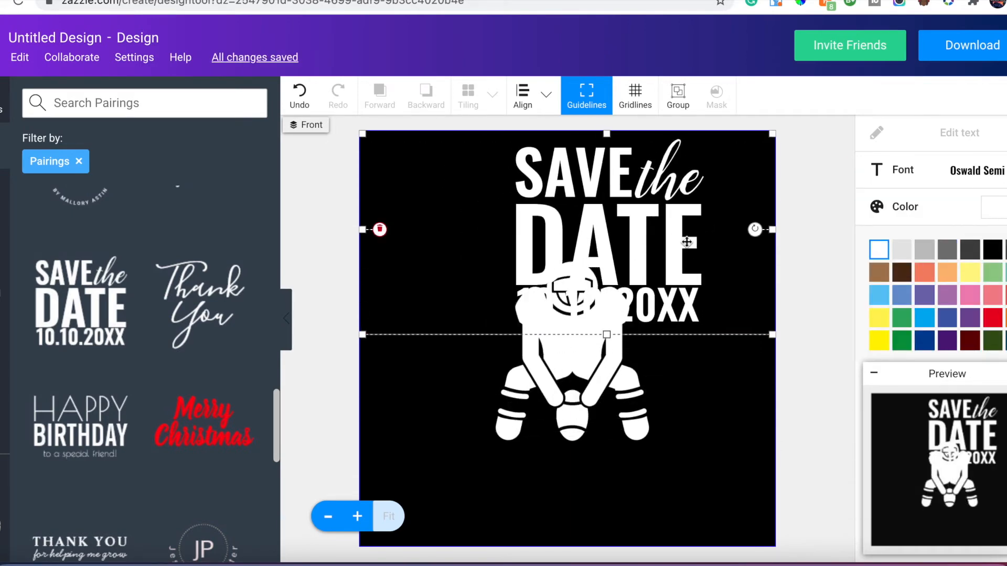
Change the font of the whole text pairing to the decorative Eyeballs font.
left_click(959, 170)
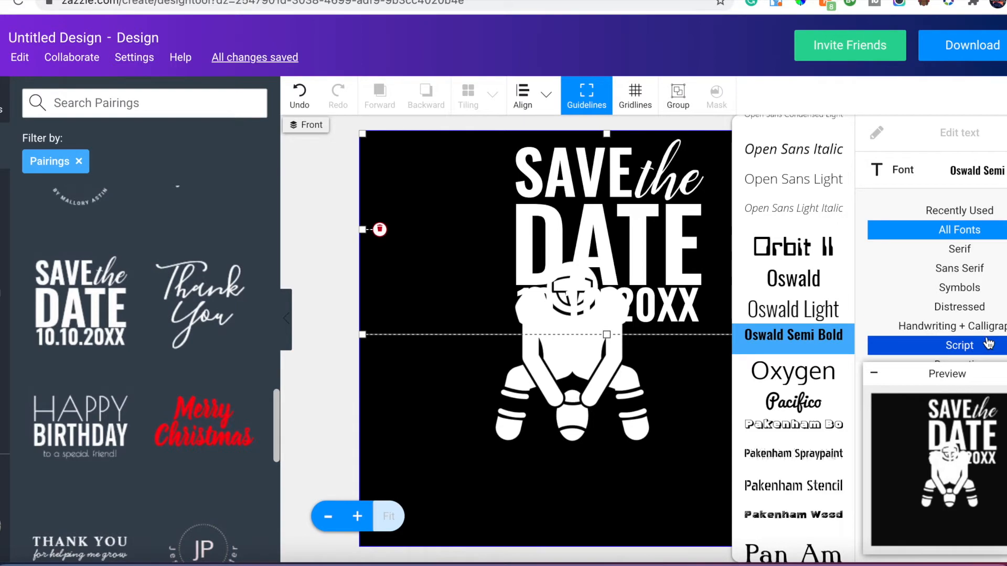
left_click(883, 374)
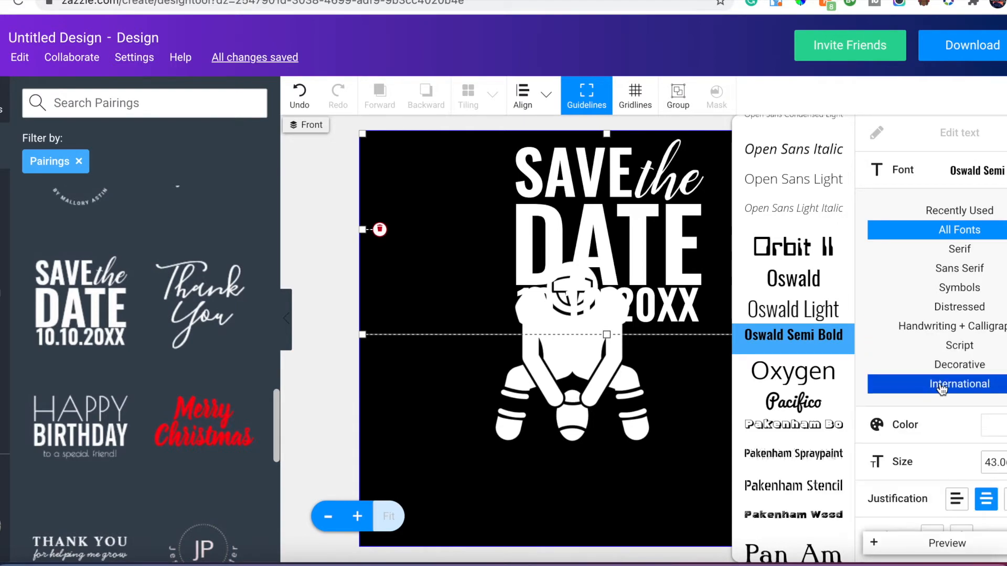
left_click(969, 346)
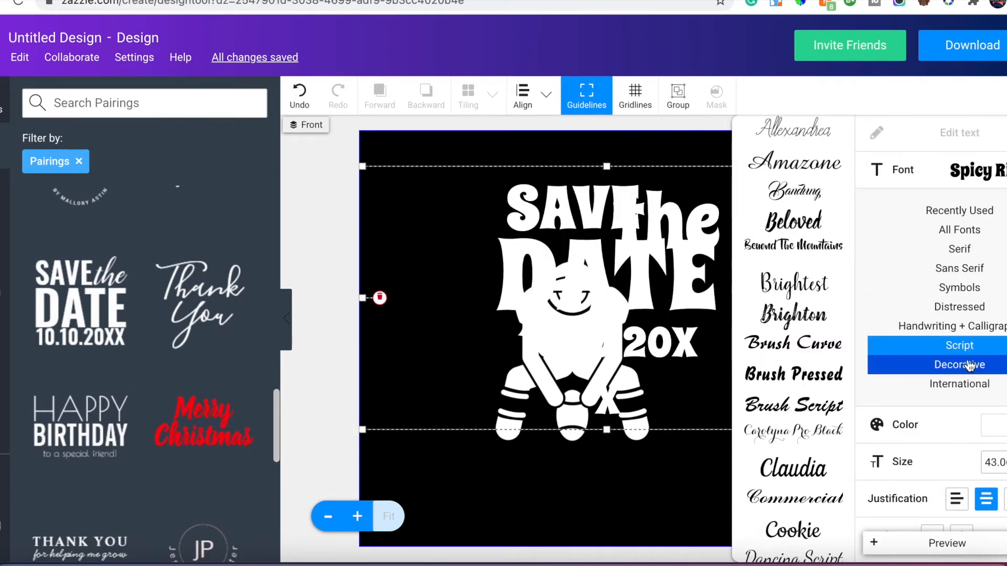
left_click(968, 366)
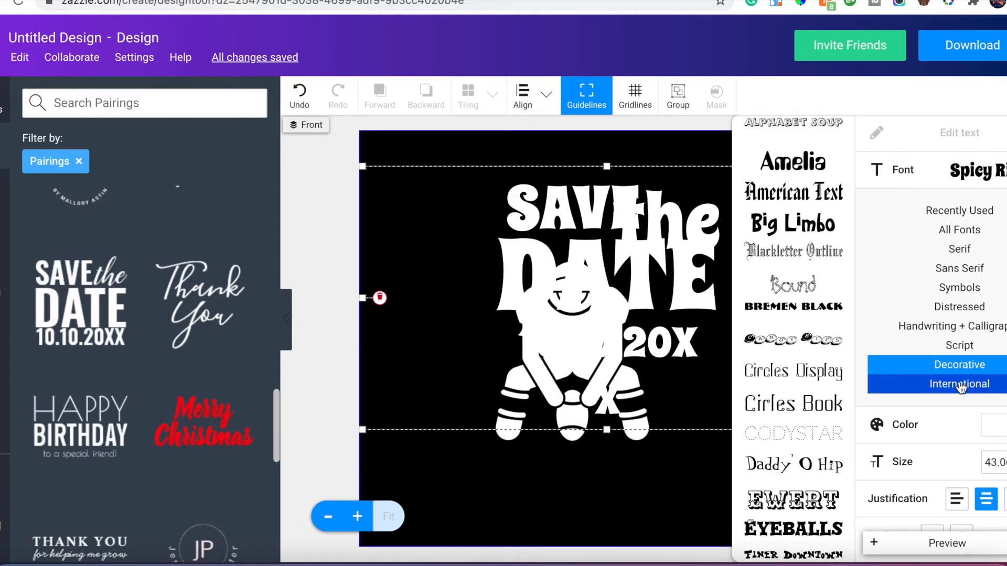
left_click(817, 532)
Shrink the player icon and move it up, and rearrange the separate SAVE, THE, DATE and 10.10.20XX text lines below its head.
left_click_drag(675, 245, 624, 396)
left_click(598, 302)
left_click_drag(598, 302, 599, 234)
left_click_drag(589, 280, 612, 244)
left_click(616, 442)
left_click_drag(578, 527, 601, 504)
mouse_move(626, 432)
left_mouse_down()
mouse_move(632, 347)
mouse_move(607, 433)
left_mouse_up()
left_click_drag(583, 349, 598, 319)
left_click_drag(602, 284, 589, 284)
left_click_drag(625, 367, 593, 355)
Check the reference shirt's wording and replace the word SAVE in its text line with "MIAMI, FL".
key("super+Tab")
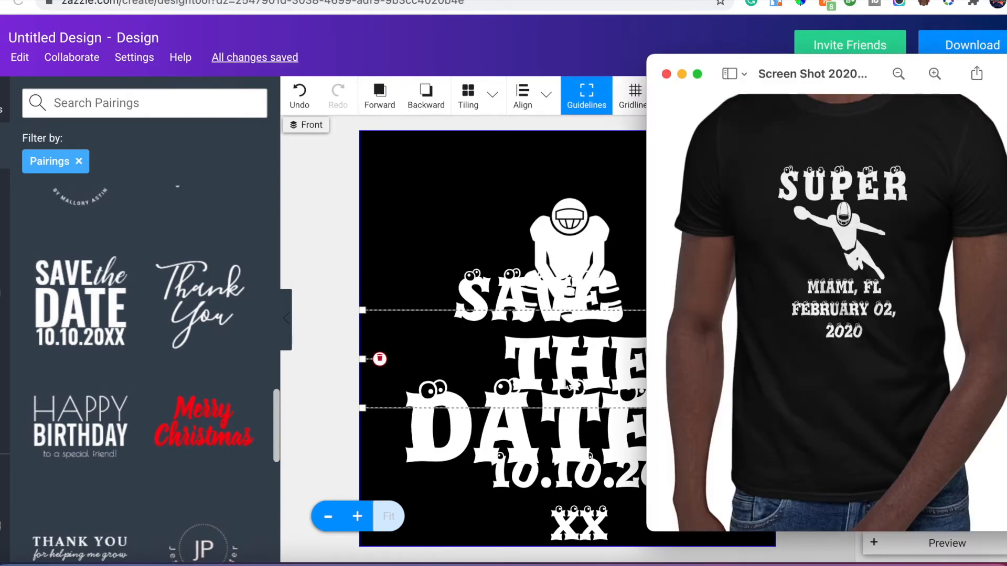
left_click(558, 363)
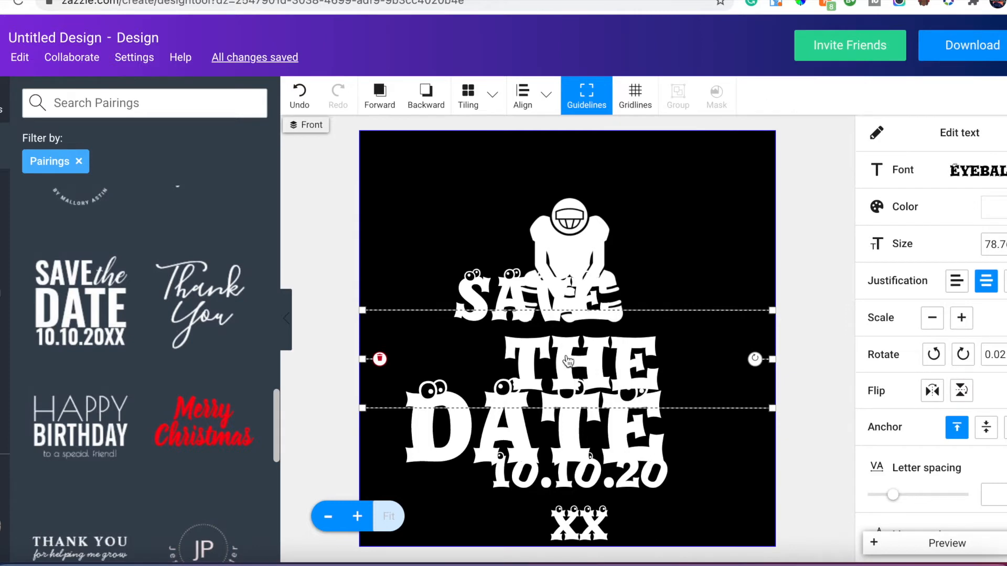
double_click(553, 299)
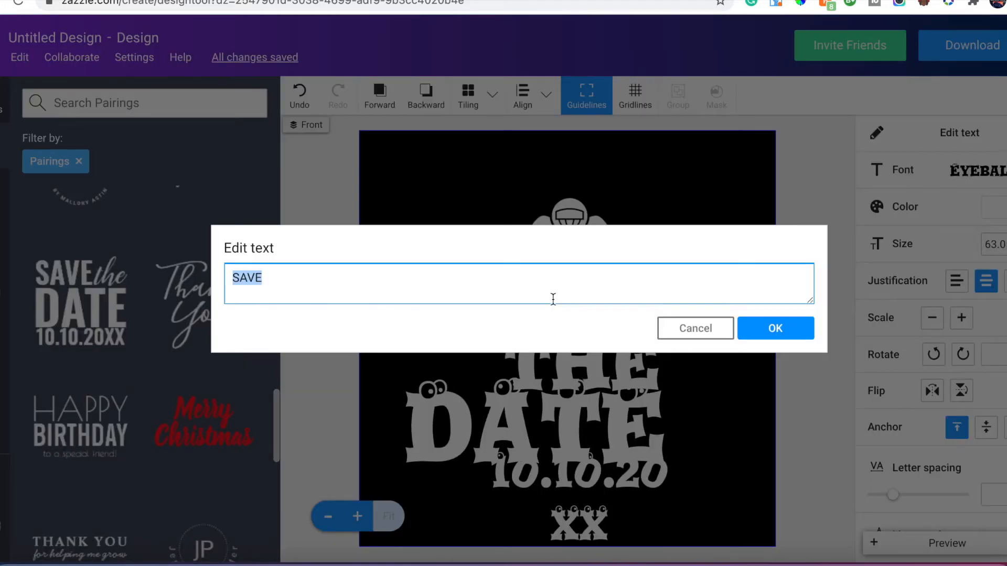
left_click(771, 330)
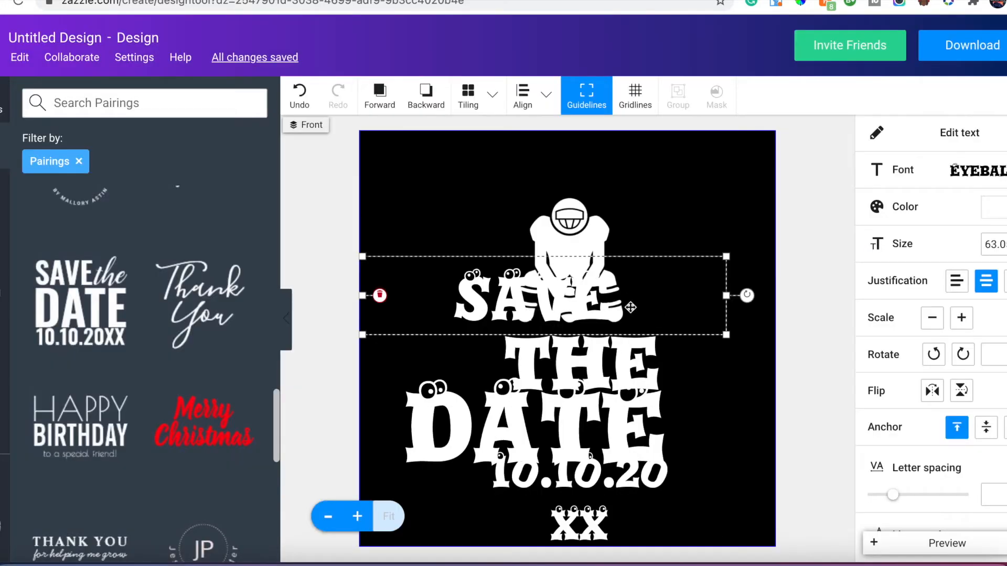
double_click(591, 275)
type("MIAMI")
left_click(771, 330)
type(".")
type(" FL")
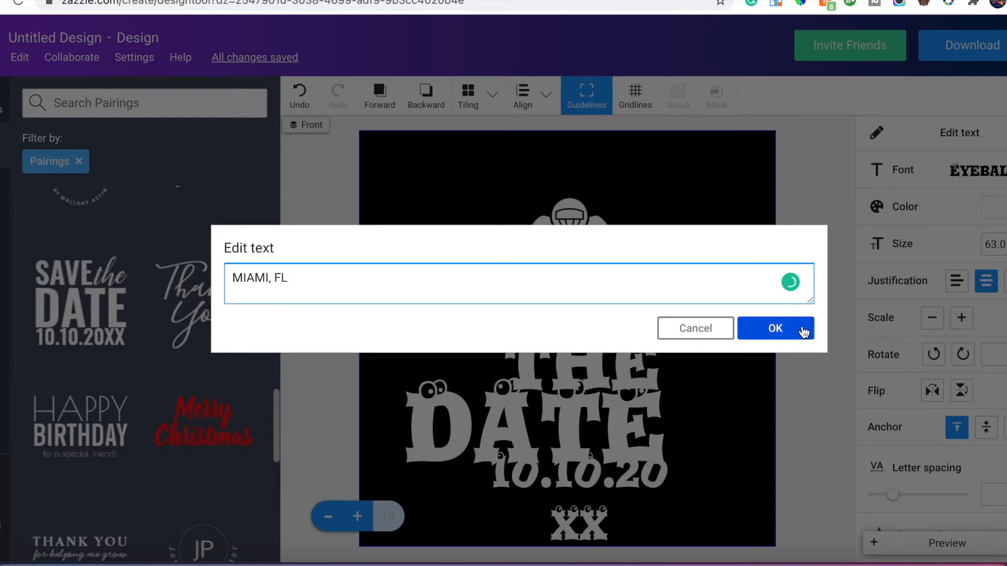
Consult the reference shirt, add "FEBRUARY 02, 2020" as a second line below "MIAMI, FL", and apply the text.
key("super+Tab")
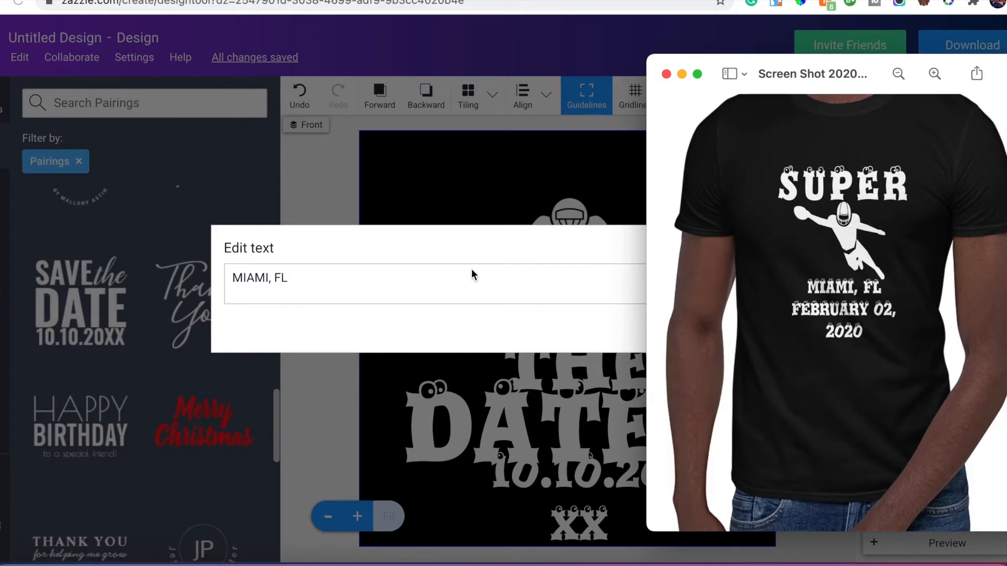
left_click(410, 277)
key("Return")
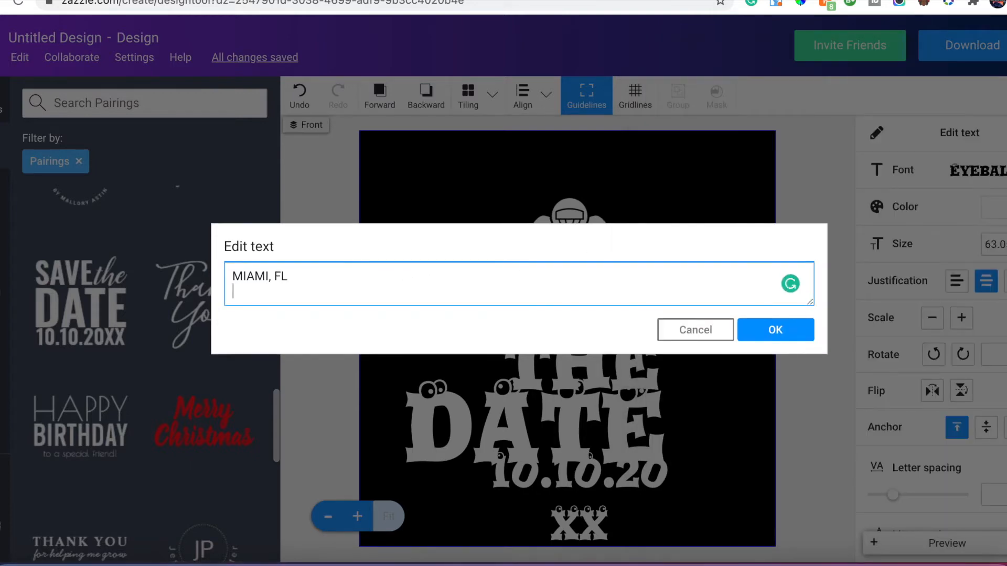
type("FEBRUARY 02, 2020")
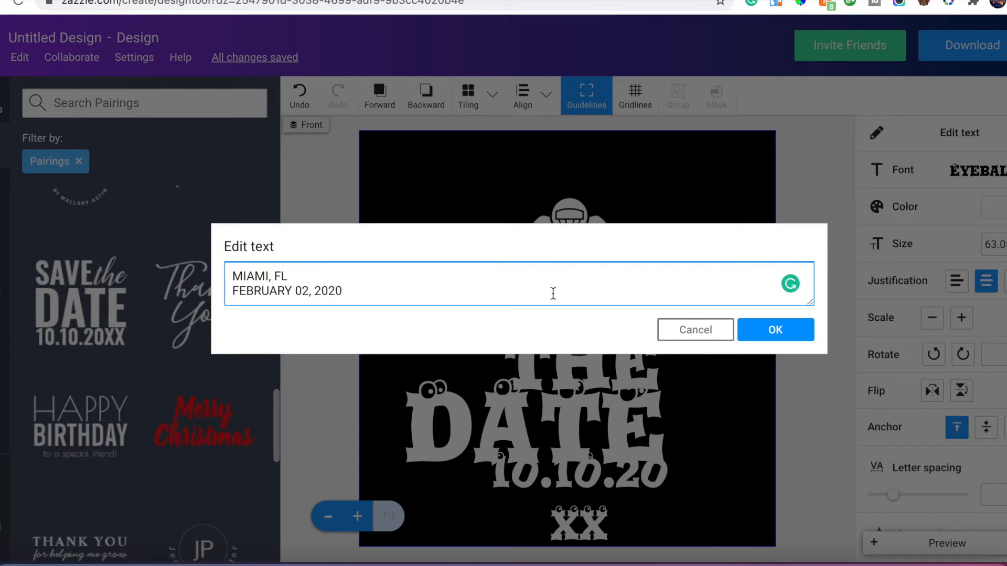
left_click(775, 329)
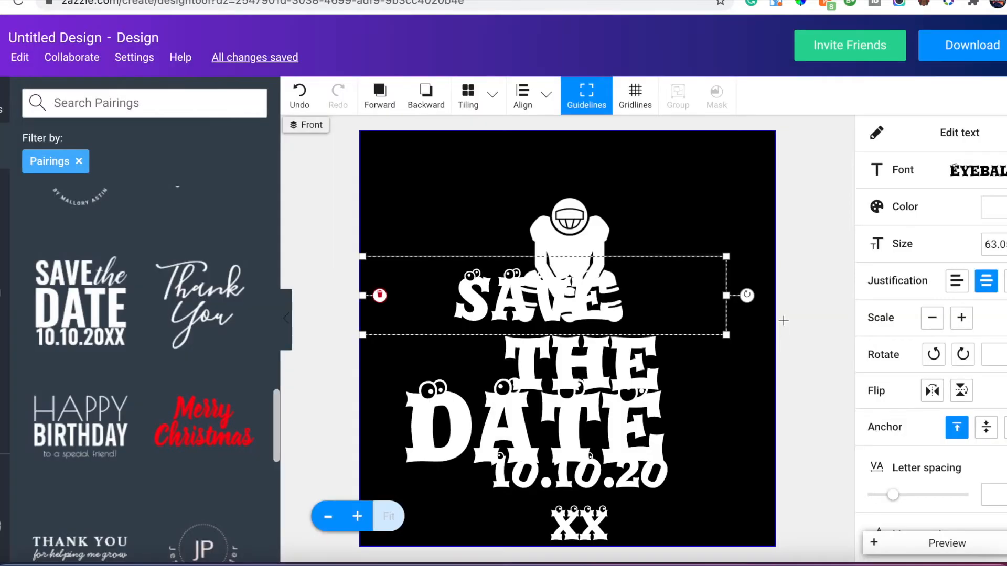
Move the Miami text block to the upper part of the canvas and delete the DATE and THE text lines.
left_click_drag(669, 304, 722, 219)
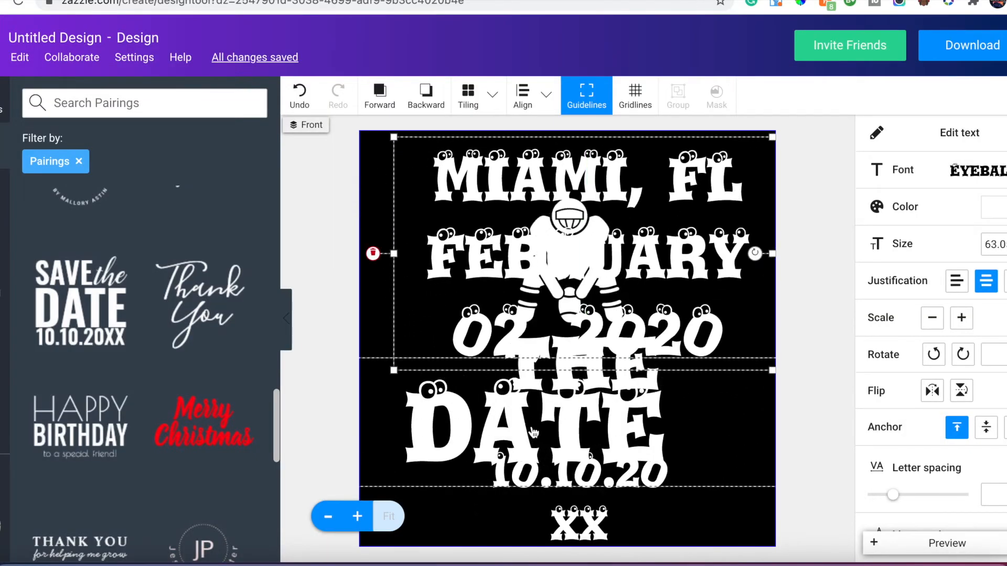
left_click(558, 423)
key("Delete")
left_click(590, 379)
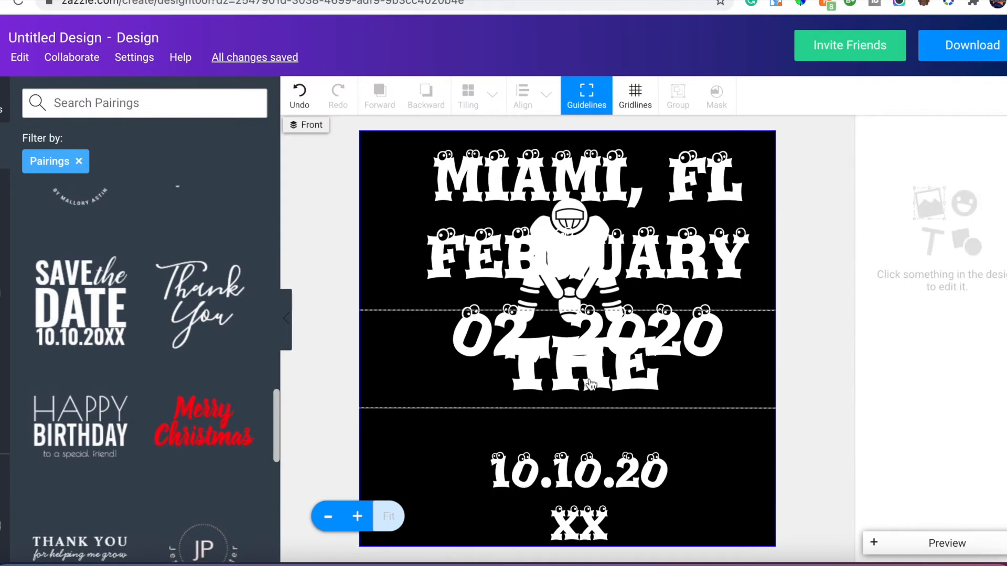
key("Delete")
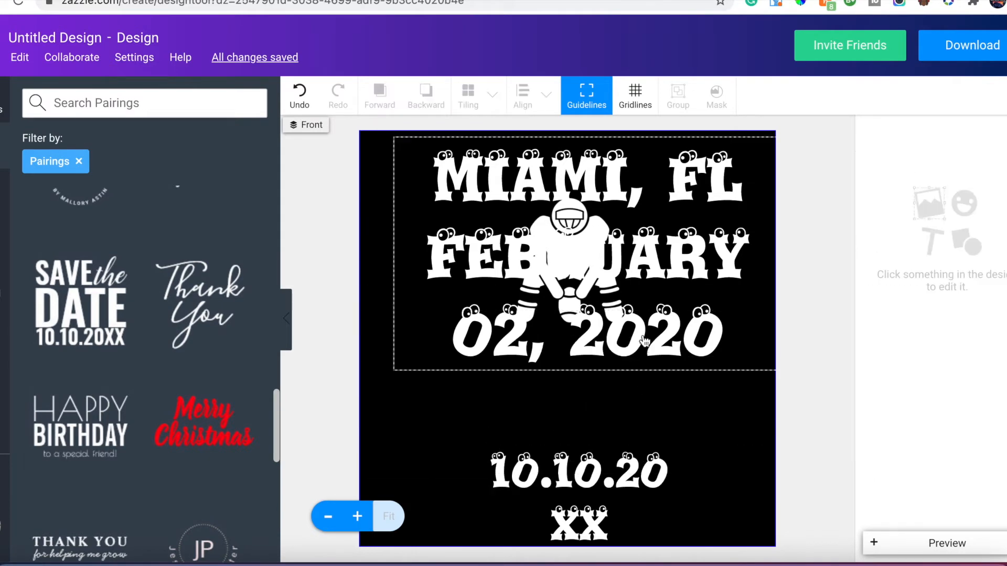
Delete the 10.10.20XX text and place the Miami text block below the player icon, scaled down to fit.
left_click(650, 301)
left_click_drag(650, 302, 637, 396)
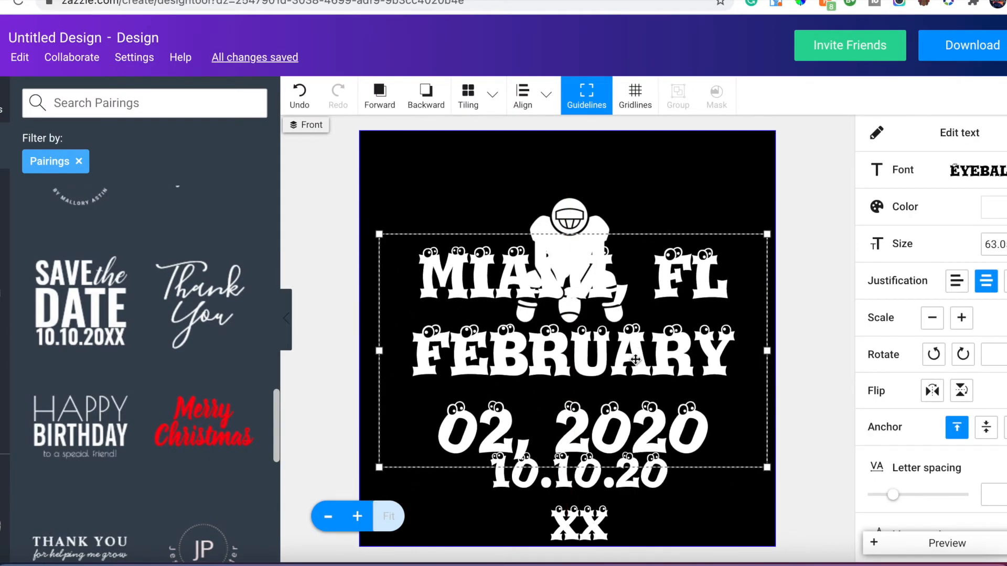
left_click(590, 486)
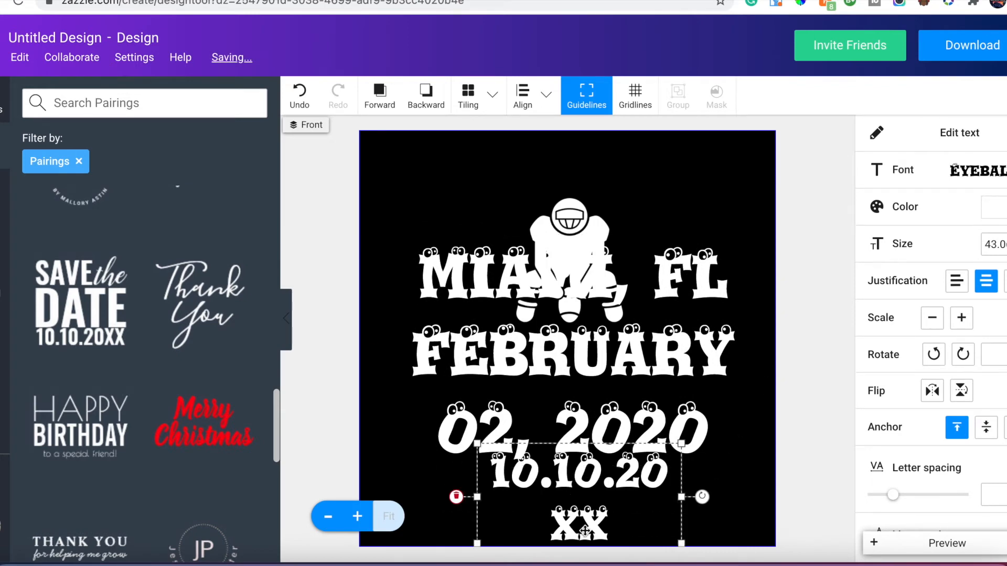
key("Delete")
left_click_drag(622, 375, 623, 453)
left_click_drag(766, 315, 713, 346)
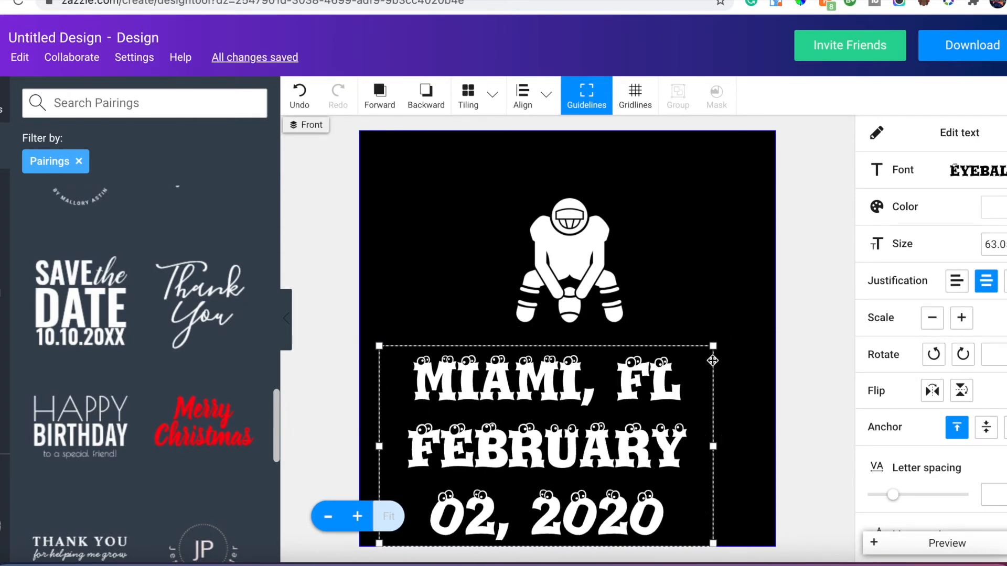
Enlarge the player icon, shrink the Miami text block, and set the icon directly above the text.
left_click(596, 289)
left_click_drag(623, 199, 697, 178)
left_click_drag(633, 226, 612, 247)
left_click(613, 421)
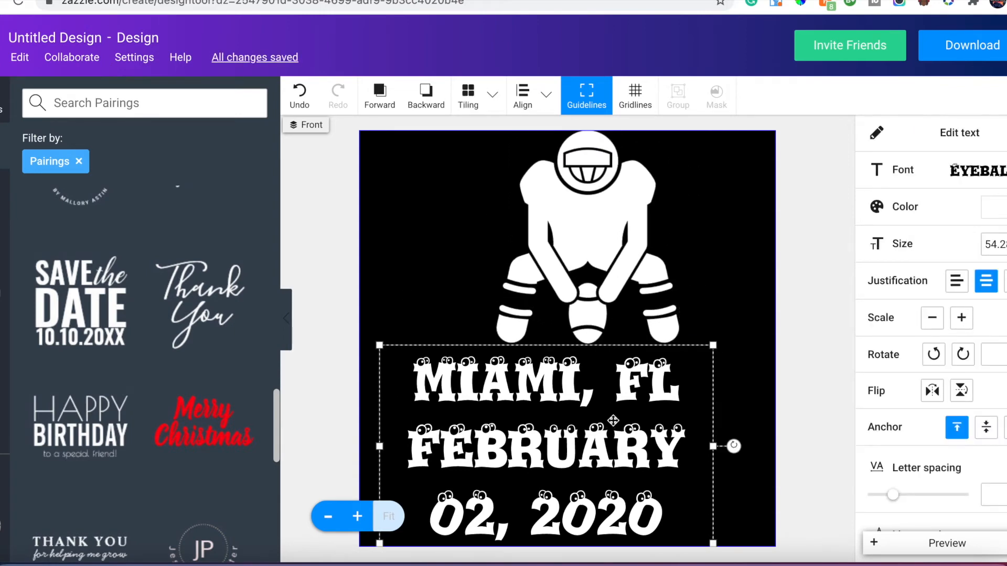
left_click_drag(379, 345, 450, 388)
left_click_drag(573, 265, 554, 321)
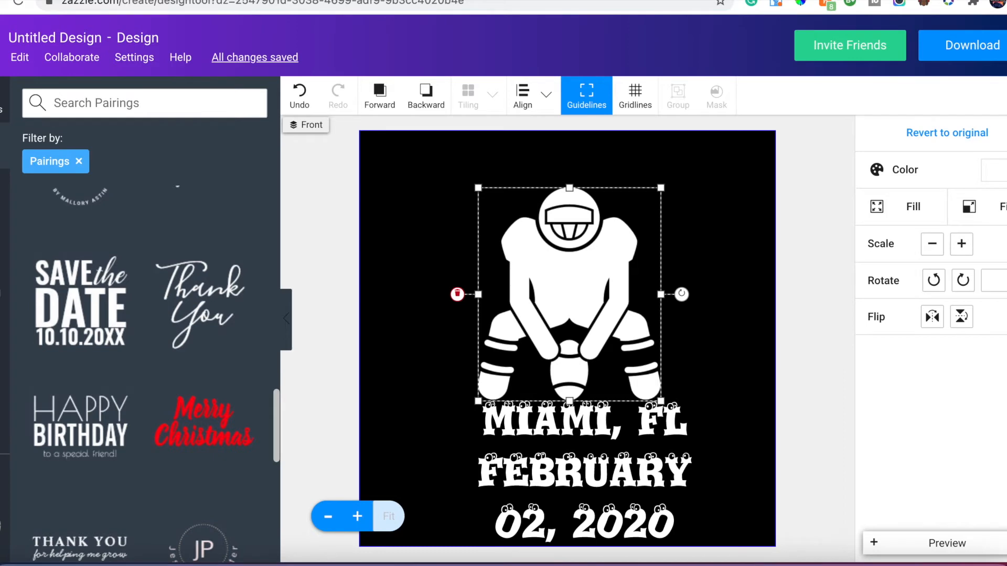
Compare the layout with the reference shirt and nudge the Miami text block slightly left and down beneath the player.
key("super+Tab")
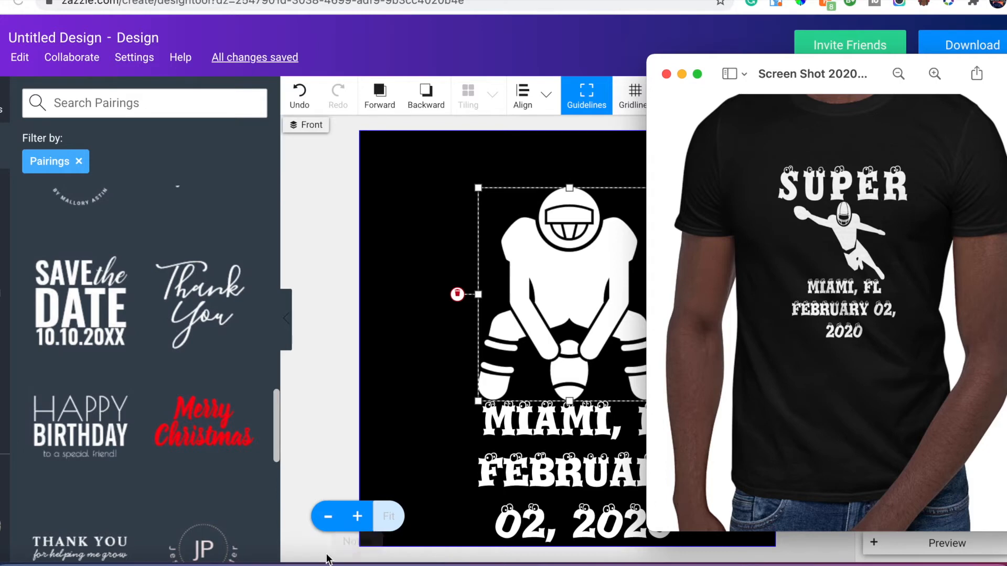
left_click(405, 429)
left_click(556, 464)
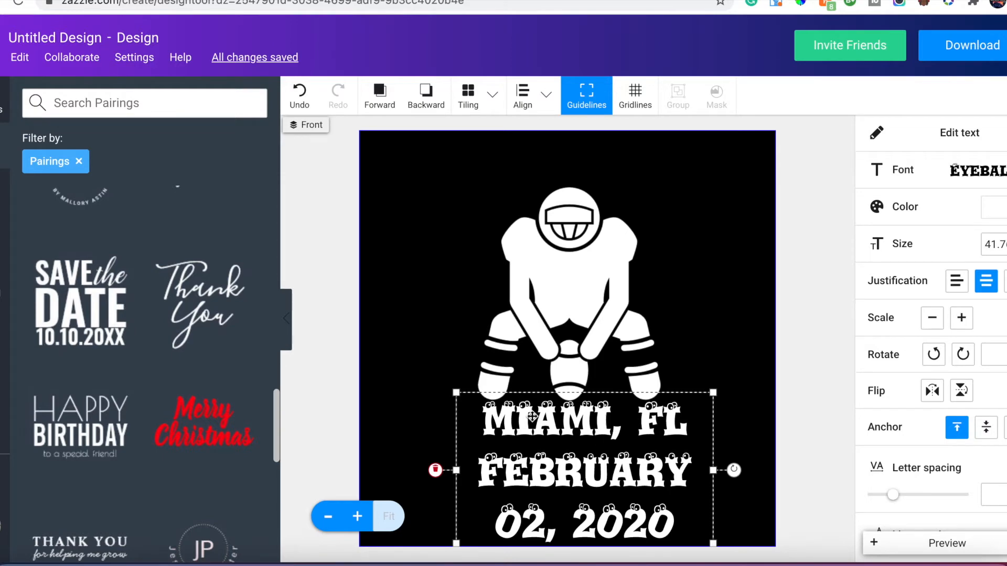
left_click_drag(526, 425, 508, 435)
key("super+Tab")
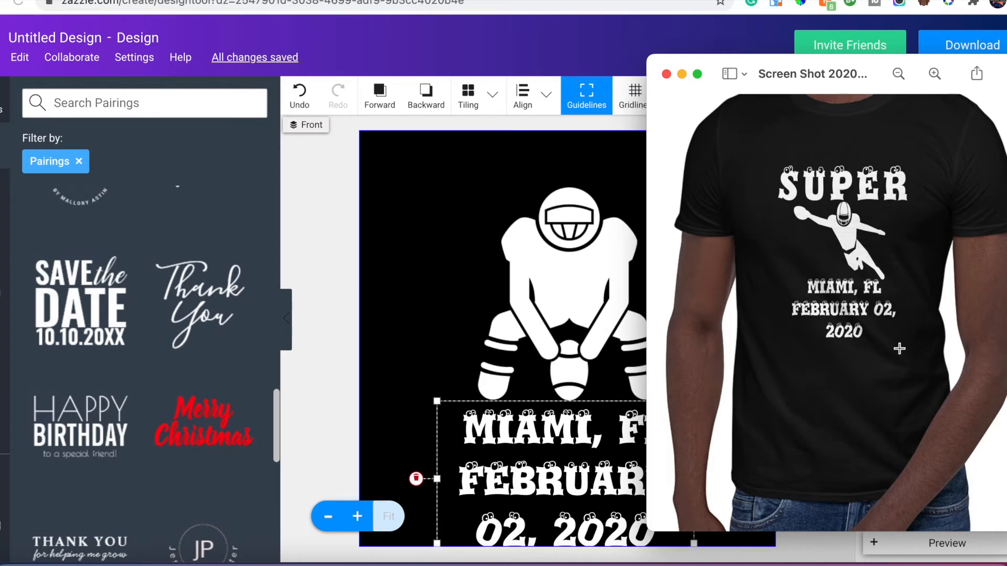
left_click(434, 350)
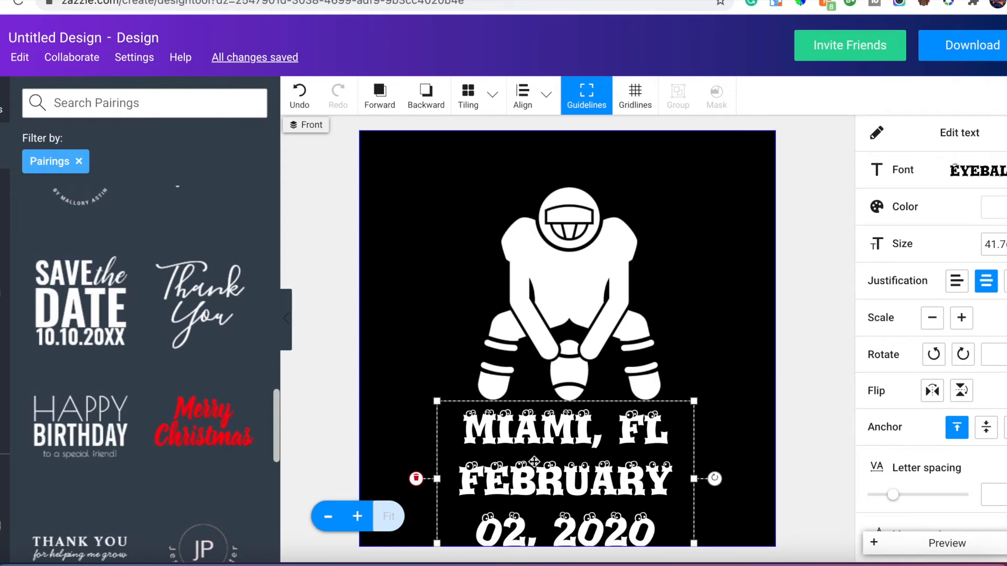
Add the "Thank You" text pairing to the canvas and change its font to the recently used Eyeballs.
left_click(980, 173)
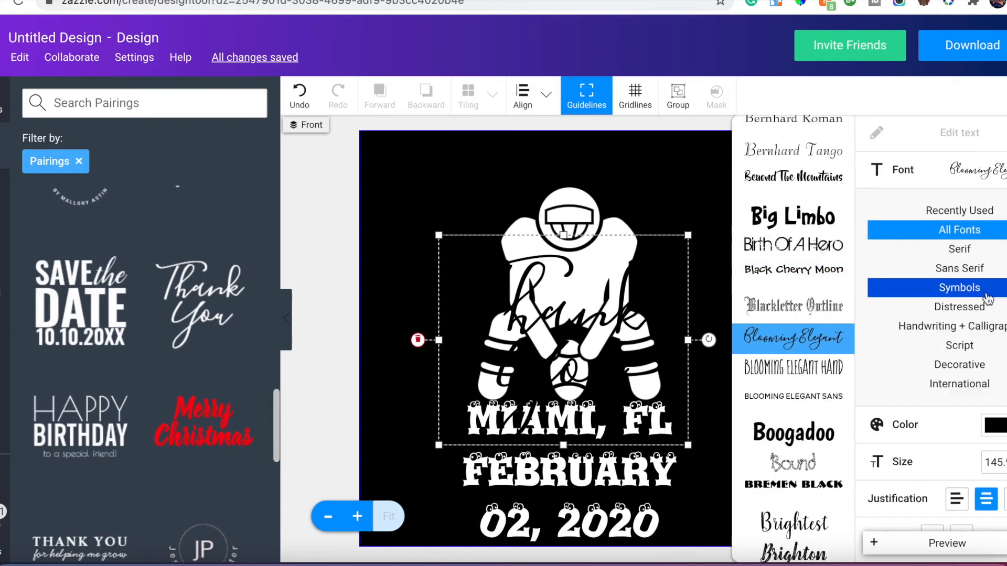
left_click(979, 365)
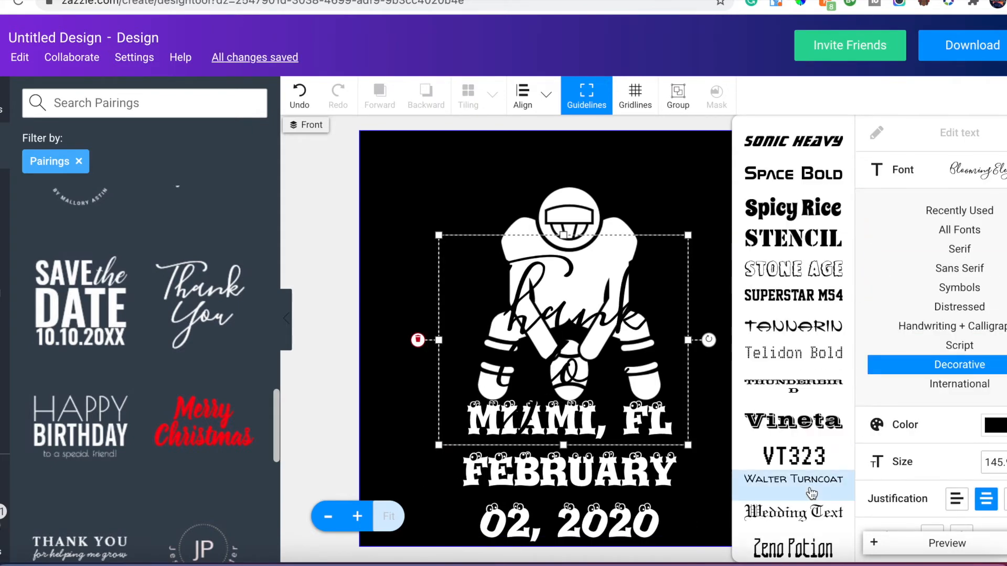
left_click(935, 210)
left_click(803, 132)
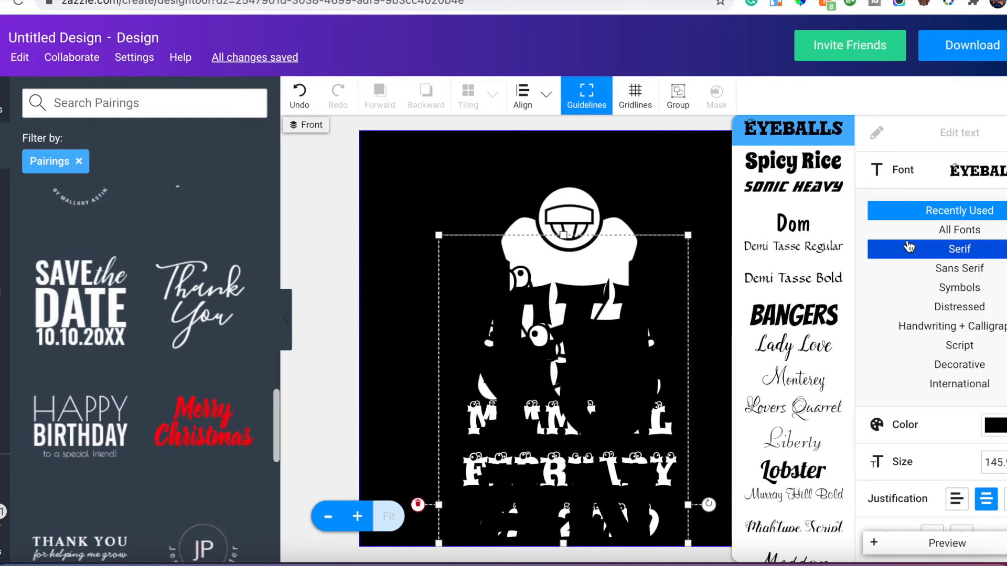
Recolor the "Thank You" text pairing white.
left_click(986, 427)
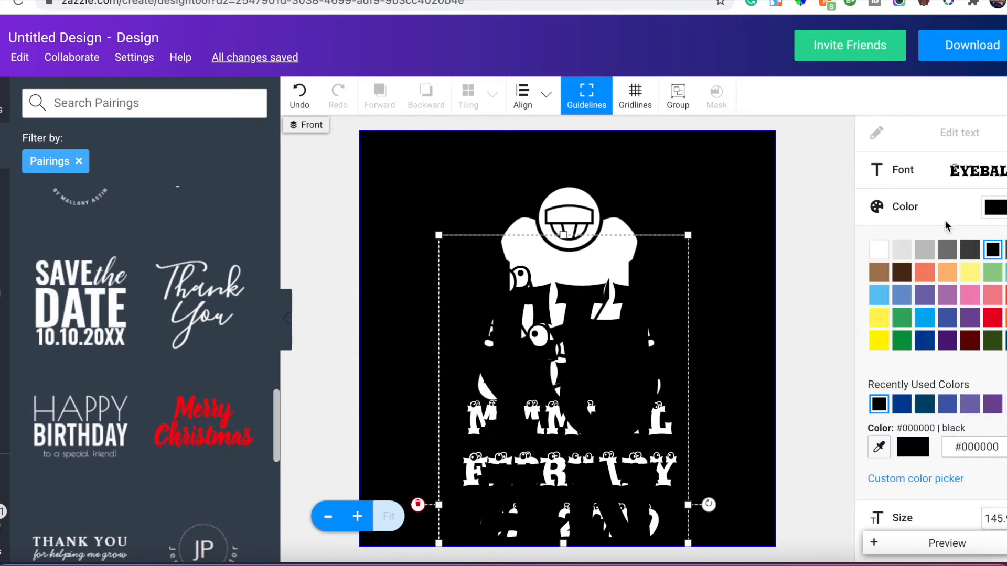
left_click(987, 219)
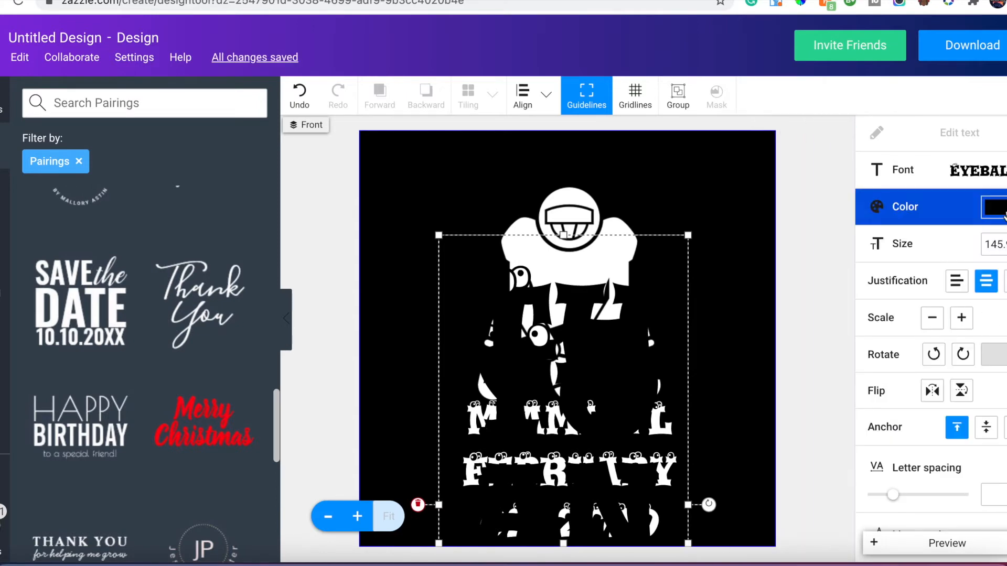
left_click(986, 213)
left_click(879, 249)
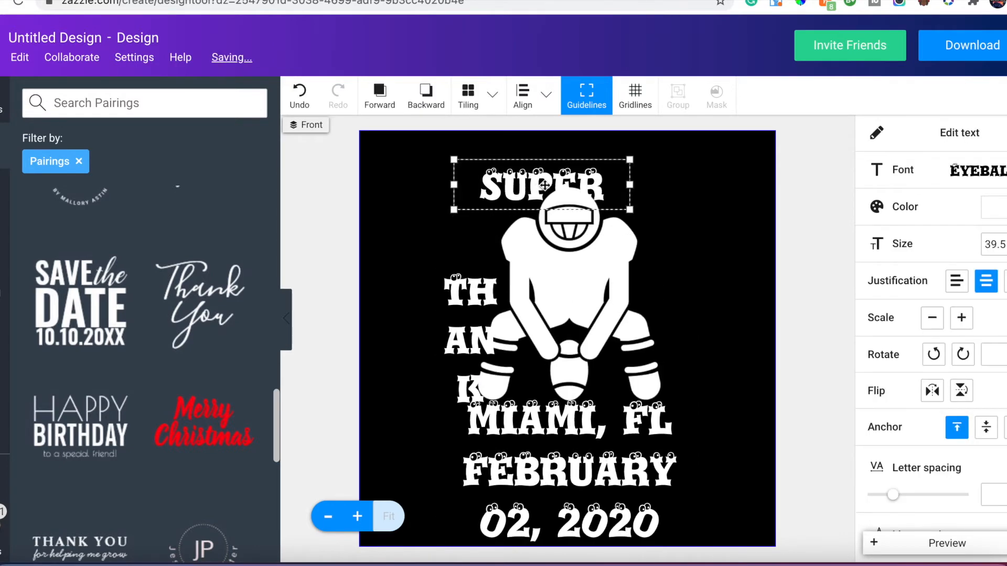
Position the SUPER text above the player's helmet, enlarge it slightly, and delete the leftover THANK text.
left_click_drag(538, 189, 562, 172)
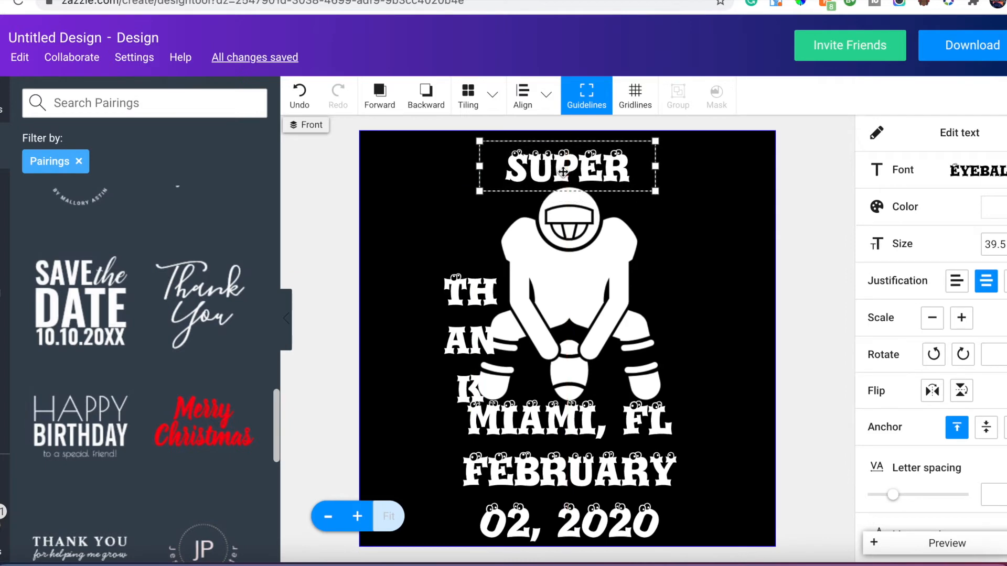
left_click(487, 280)
key("Delete")
left_click(576, 160)
left_click(576, 160)
left_click_drag(655, 143, 665, 137)
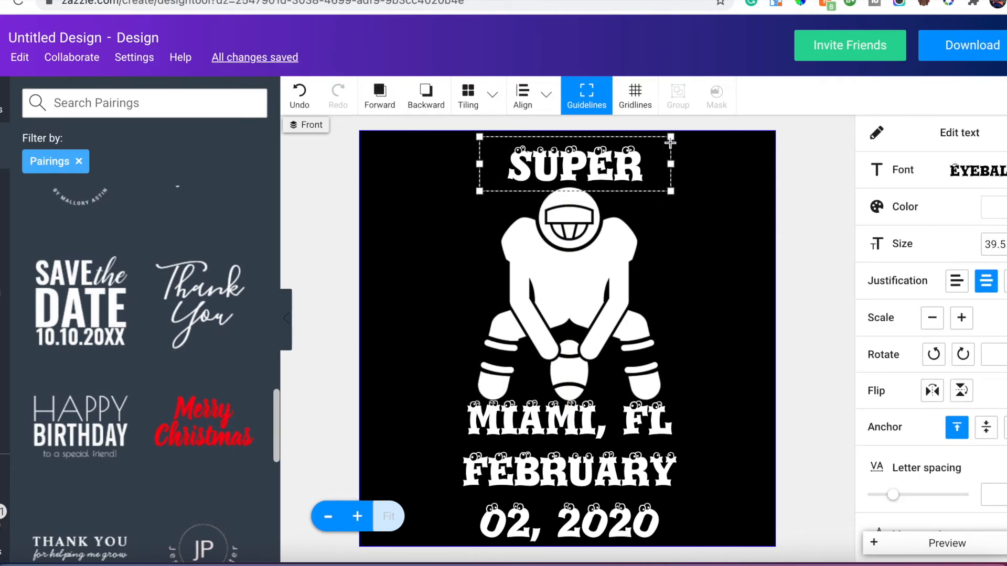
Enlarge the SUPER text to about size 82 and center it above the player icon.
left_click(609, 491)
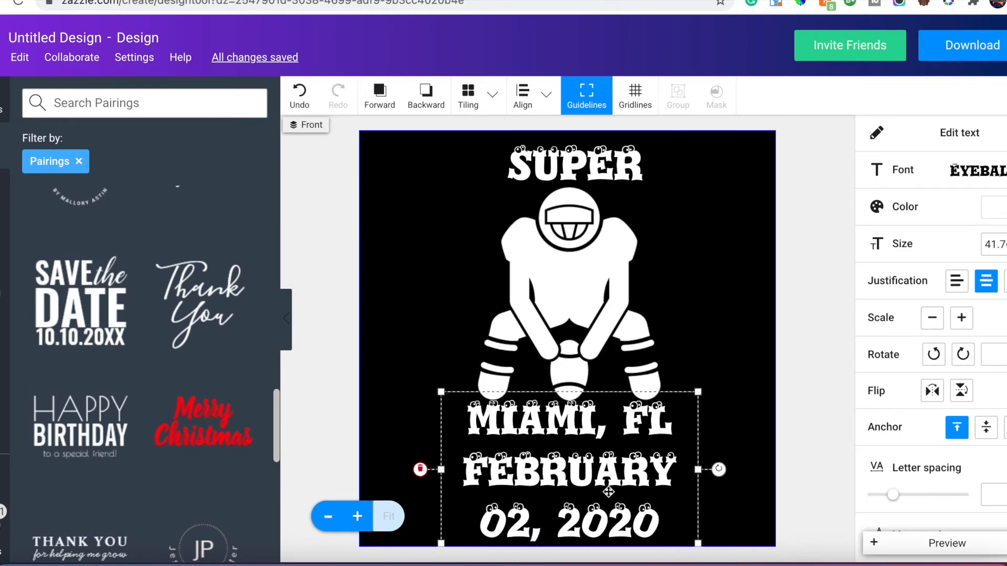
key("super+Tab")
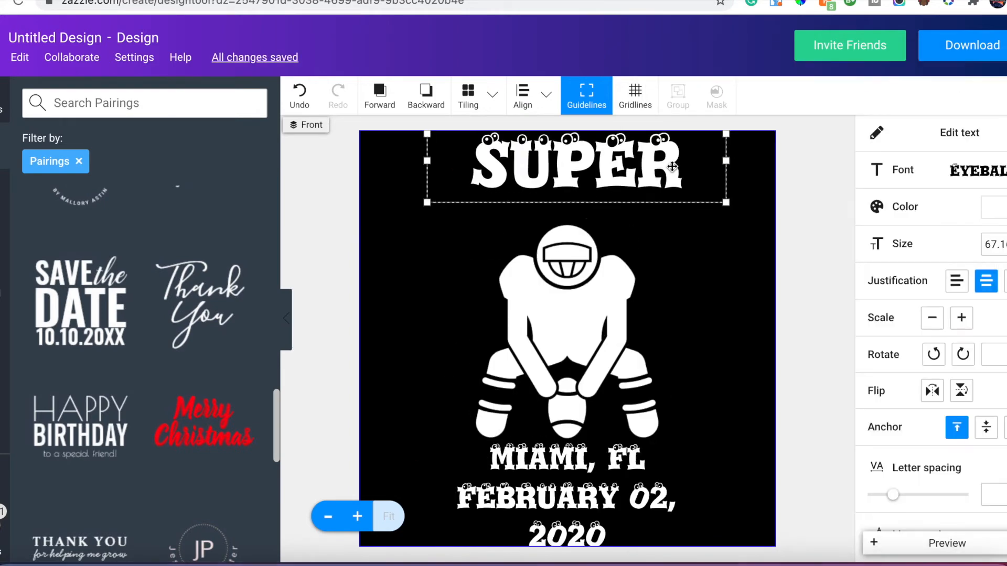
left_click_drag(667, 171, 668, 167)
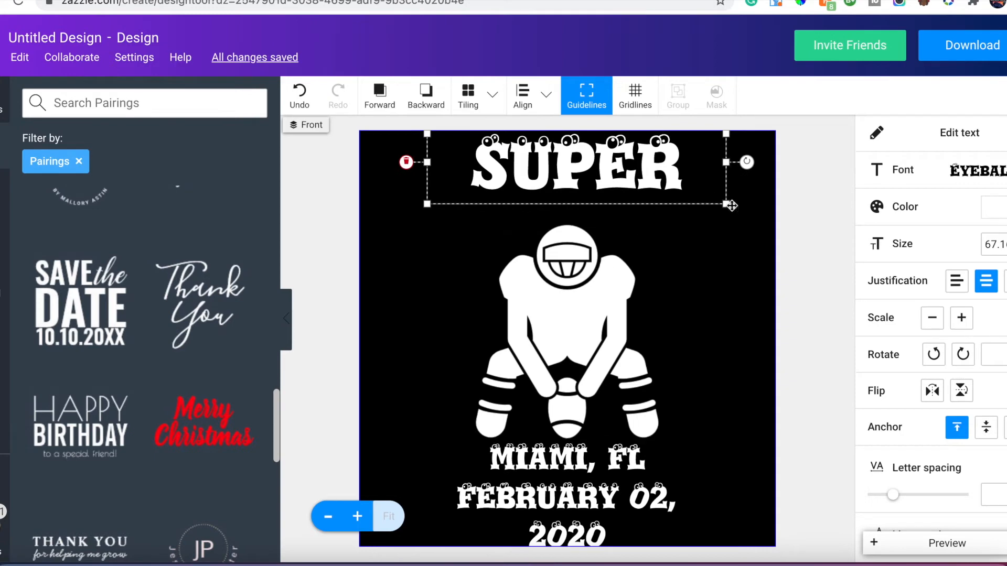
left_click_drag(727, 205, 744, 224)
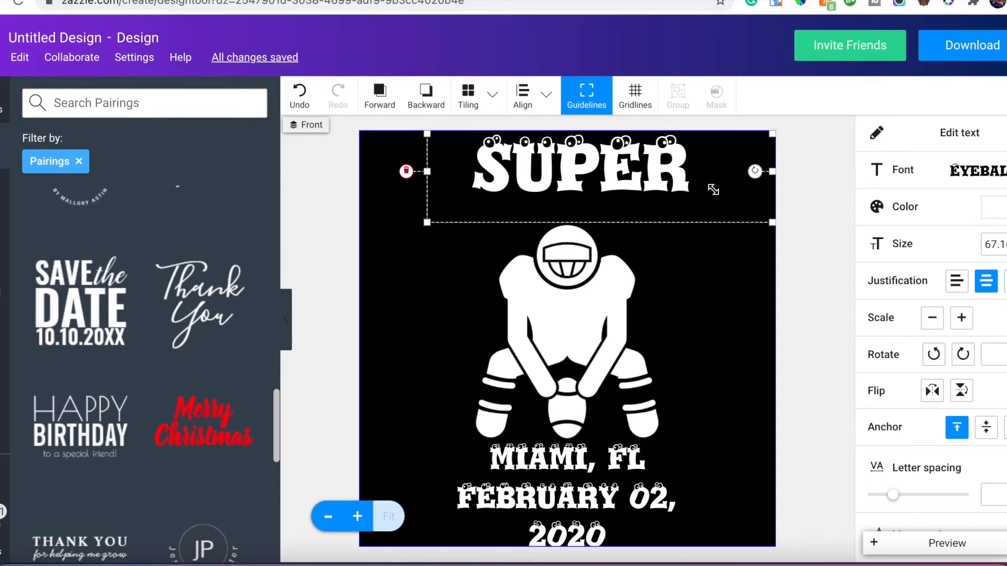
mouse_move(692, 188)
left_mouse_down()
mouse_move(664, 188)
mouse_move(687, 191)
left_mouse_up()
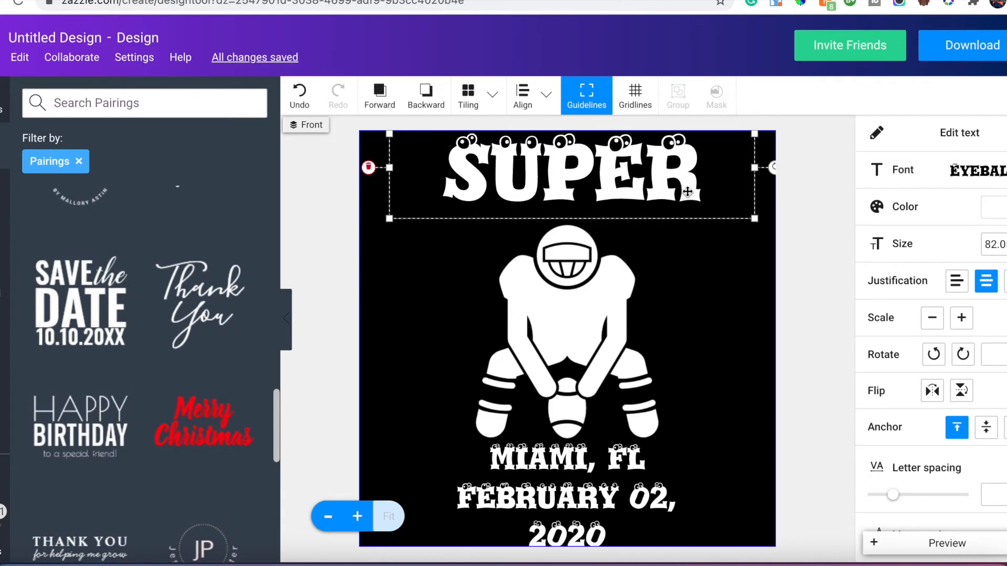
left_click_drag(687, 206, 678, 208)
Move the player icon up closer to SUPER and fit the slightly enlarged Miami text block beneath it.
left_click(566, 396)
left_click_drag(582, 398, 583, 391)
left_click_drag(602, 511, 604, 505)
left_click_drag(736, 432, 746, 429)
left_click_drag(717, 467, 711, 472)
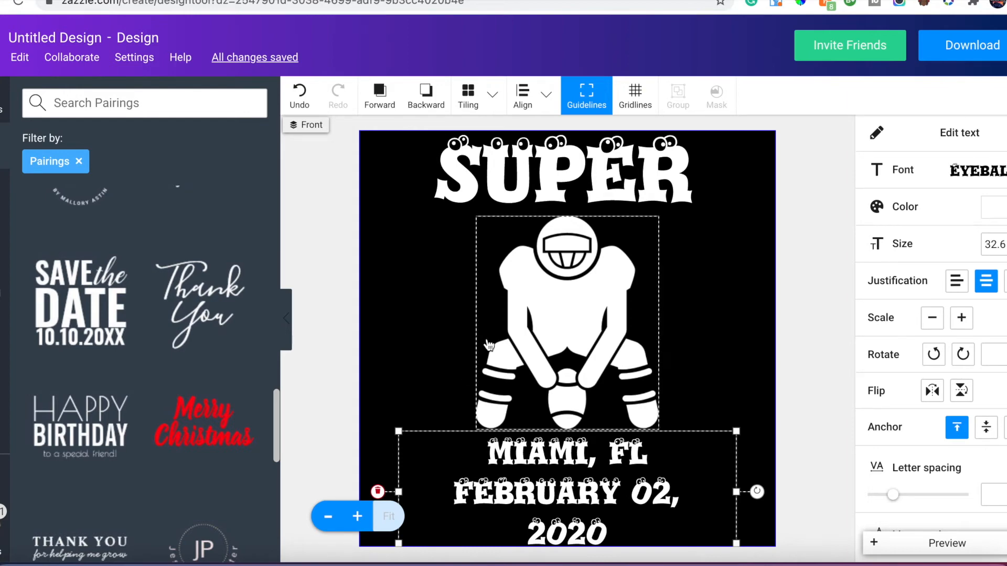
Replace the design's black background with the transparent one.
left_click(2, 285)
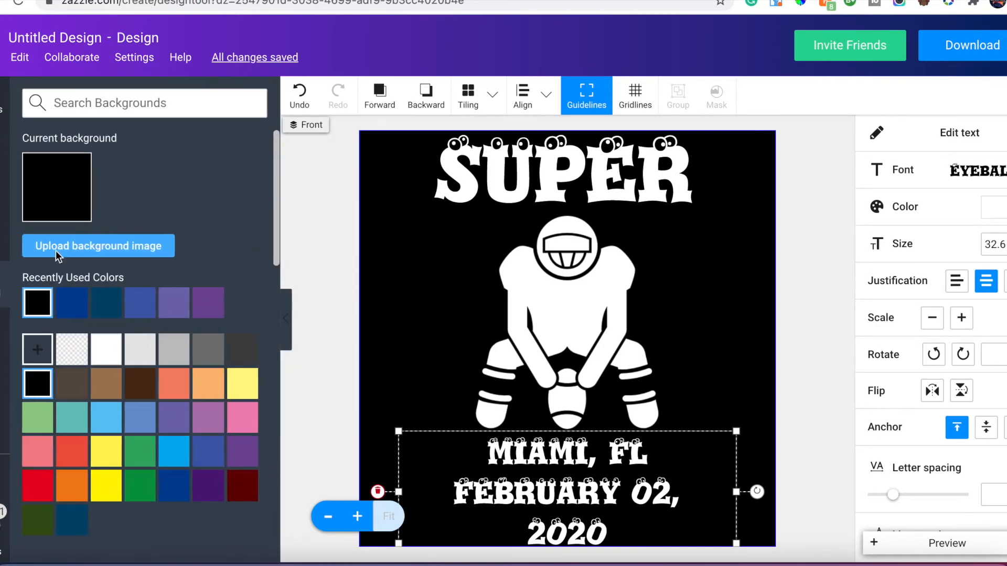
left_click(72, 351)
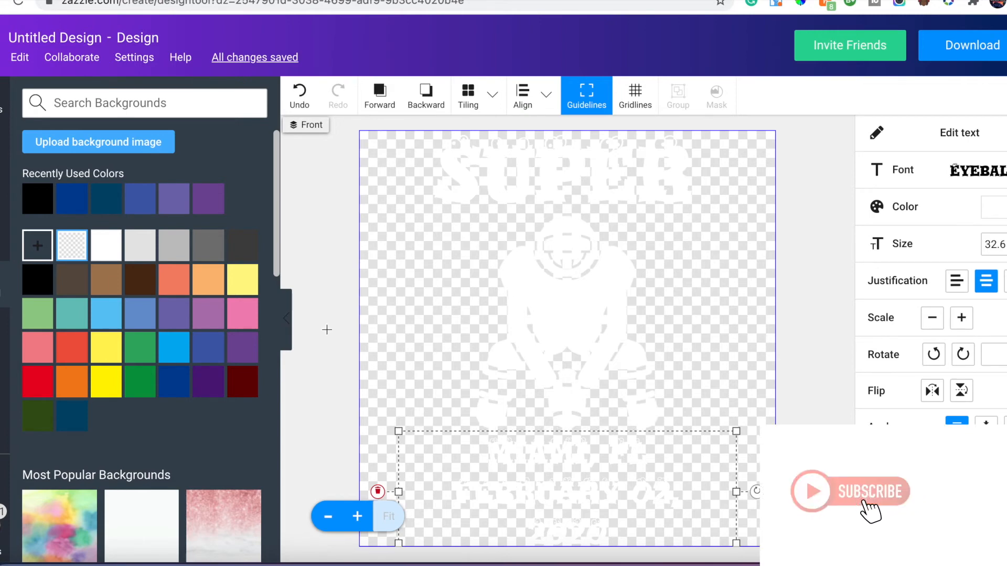
Open the design's size options and enter a custom width of 4500 px.
left_click(4, 379)
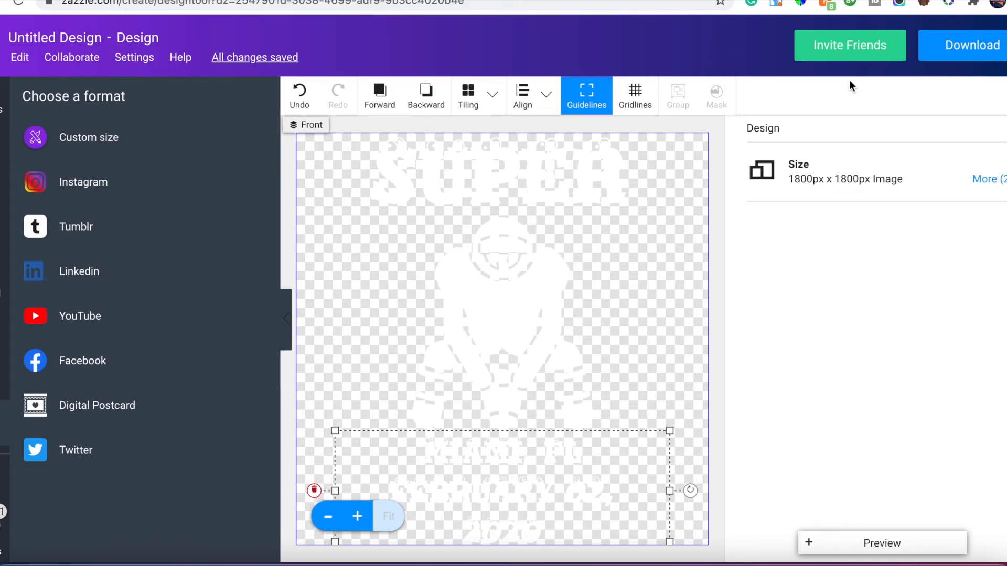
left_click(1001, 186)
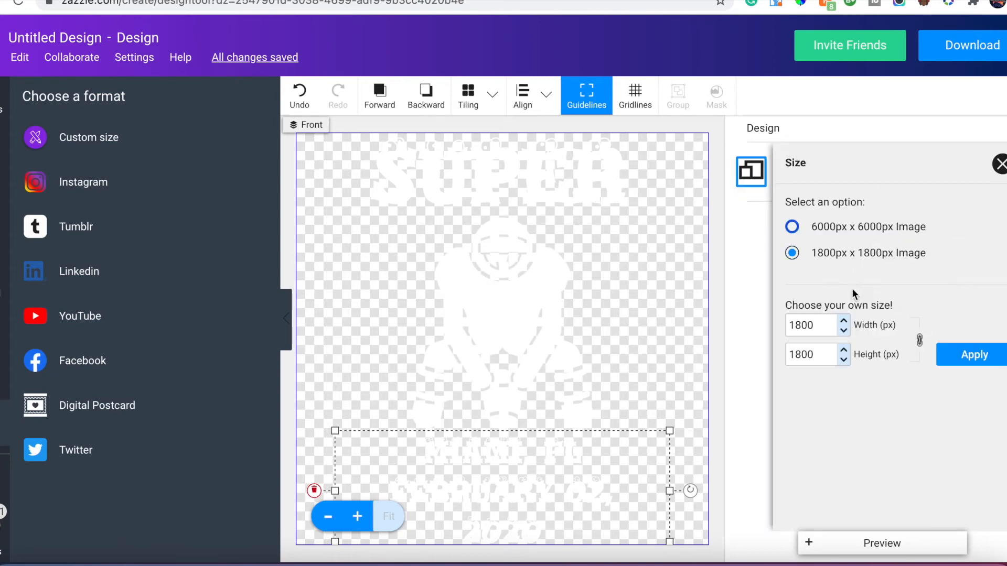
left_click(920, 340)
left_click_drag(822, 325, 781, 330)
type("4500")
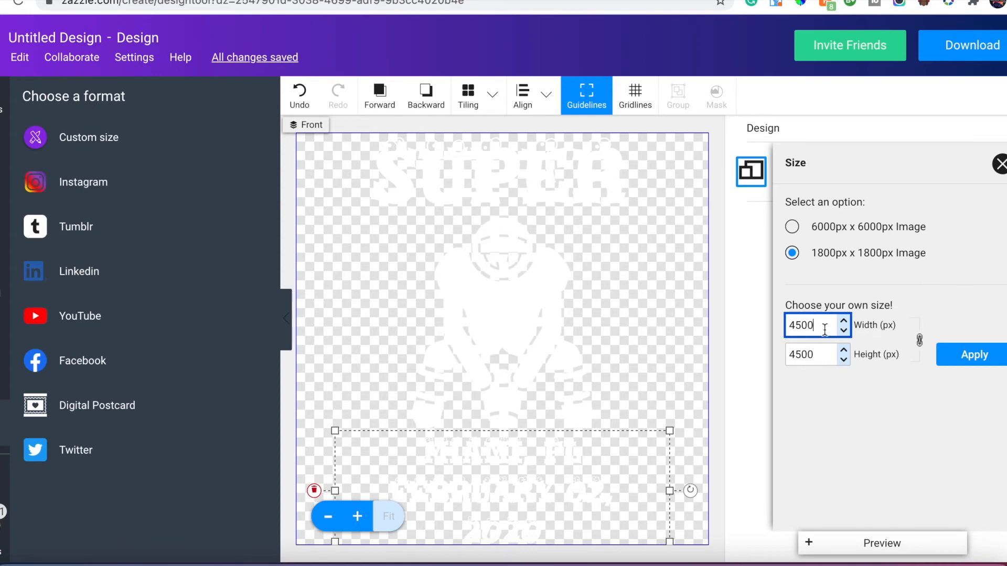
key("BackSpace")
key("BackSpace")
key("BackSpace")
key("BackSpace")
type("4500")
Unlink the canvas width and height, set the height to 5400 px, and apply the custom size.
left_click(919, 341)
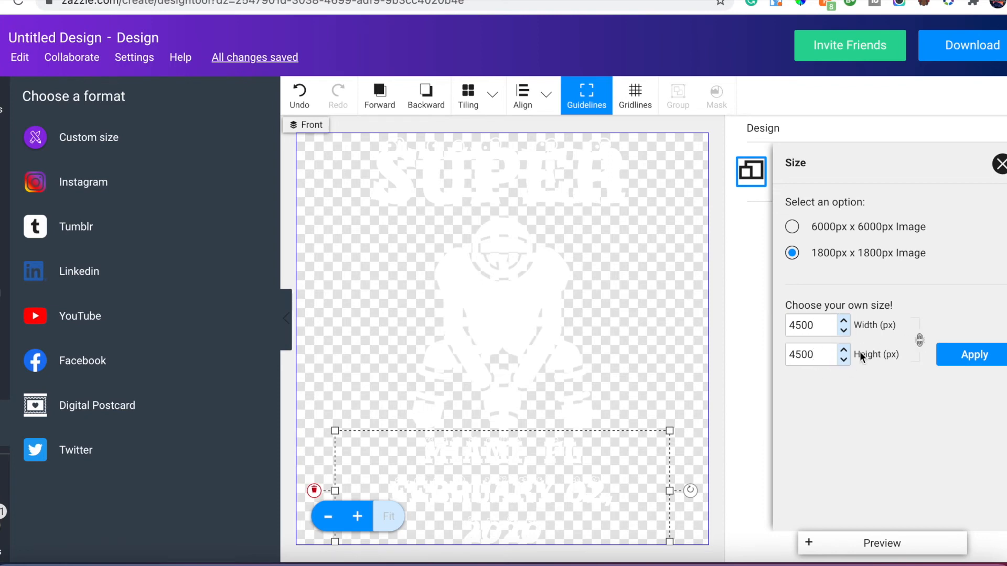
left_click(802, 354)
key("ctrl+a")
key("BackSpace")
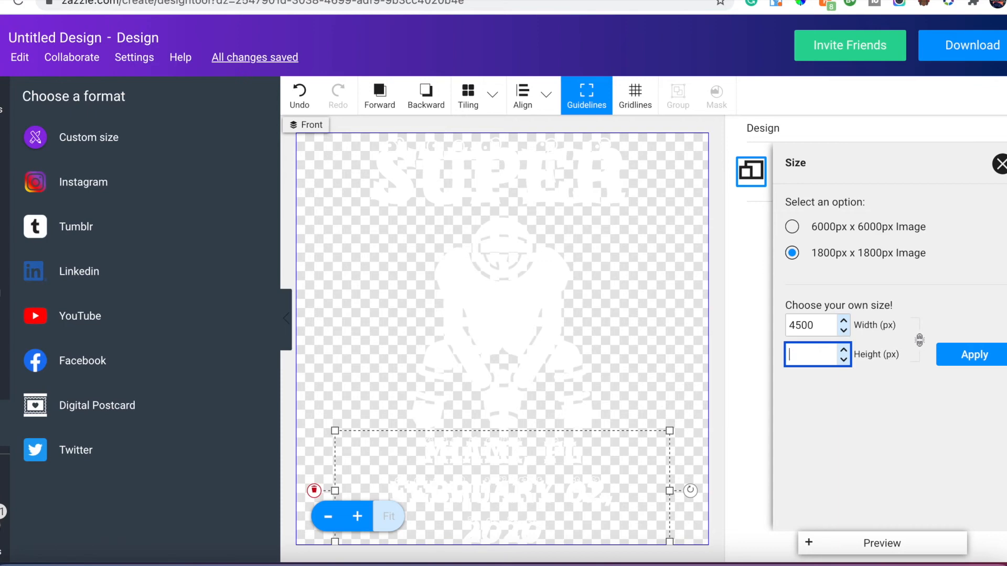
type("5400")
left_click(964, 361)
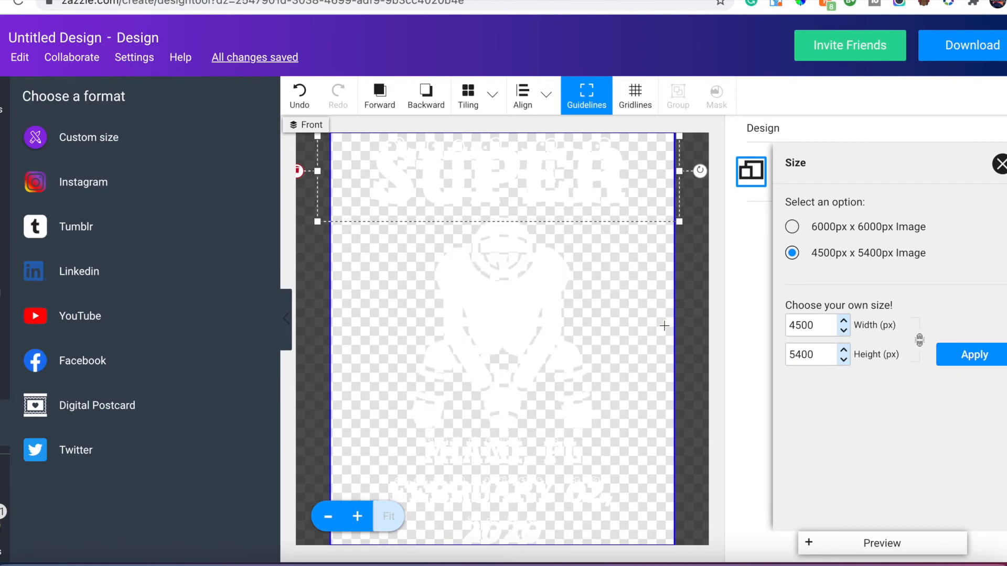
left_click_drag(617, 314, 614, 338)
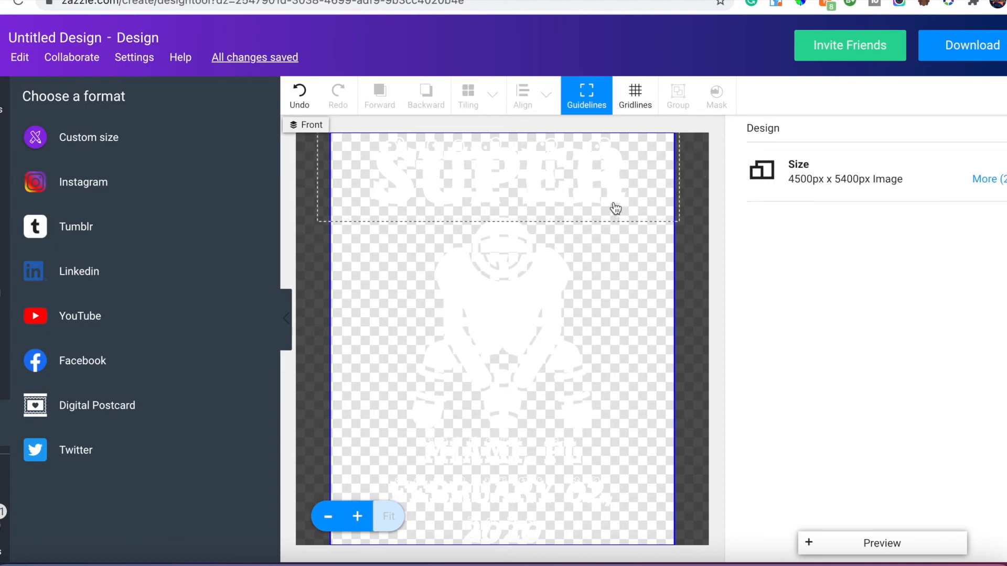
Browse the clothing and home products that the design can be placed on.
left_click(600, 192)
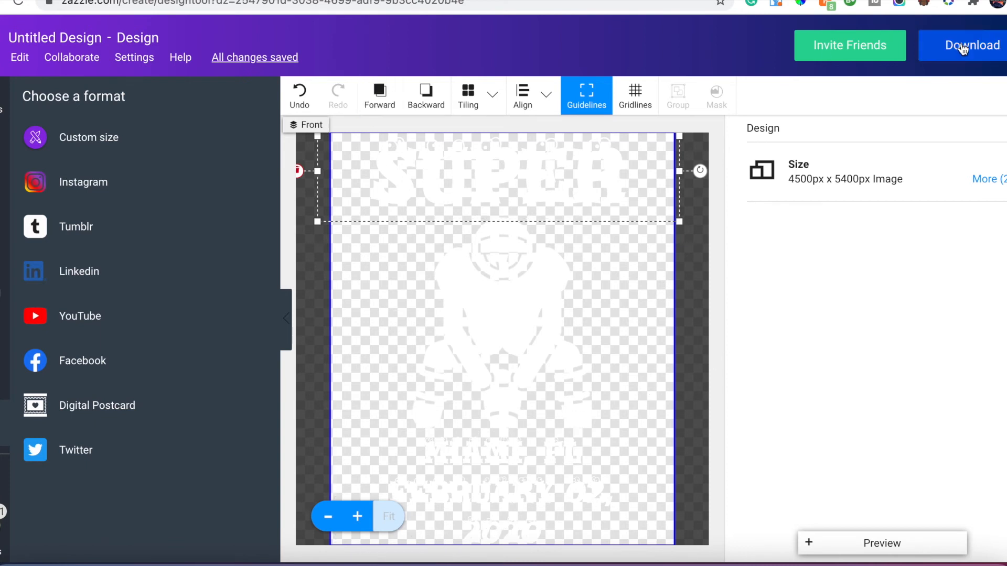
left_click(220, 348)
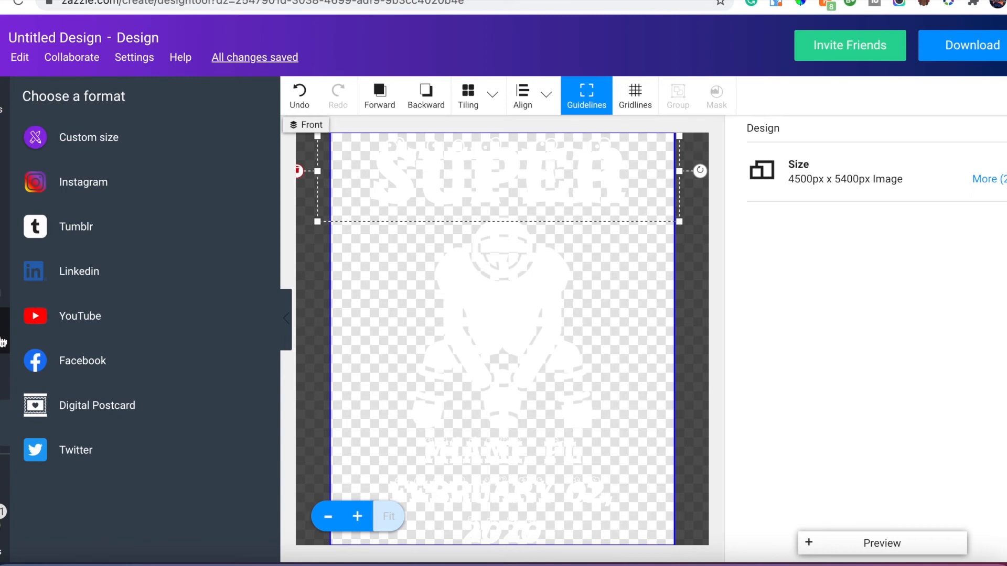
left_click(4, 389)
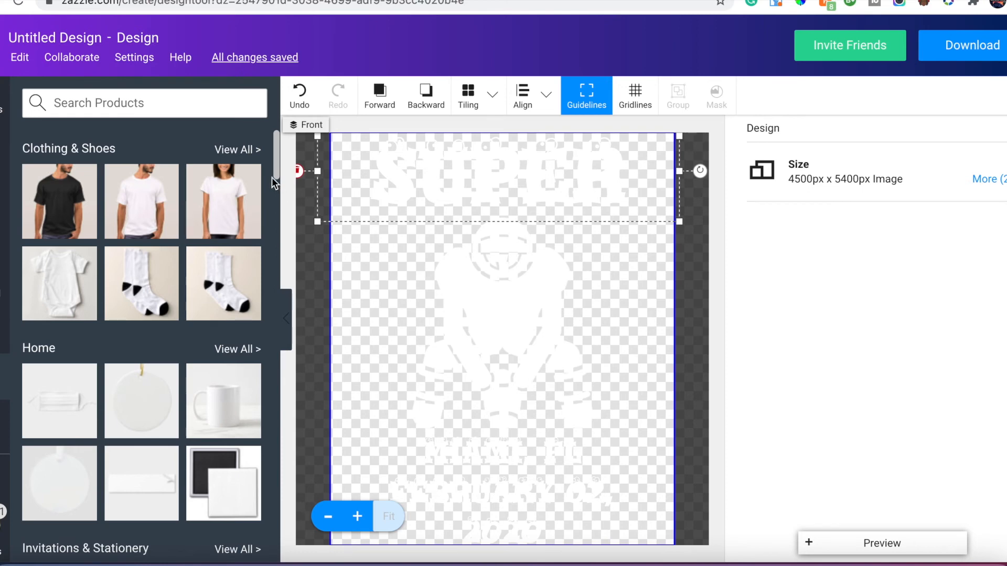
mouse_move(278, 181)
left_mouse_down()
mouse_move(279, 201)
mouse_move(279, 192)
left_mouse_up()
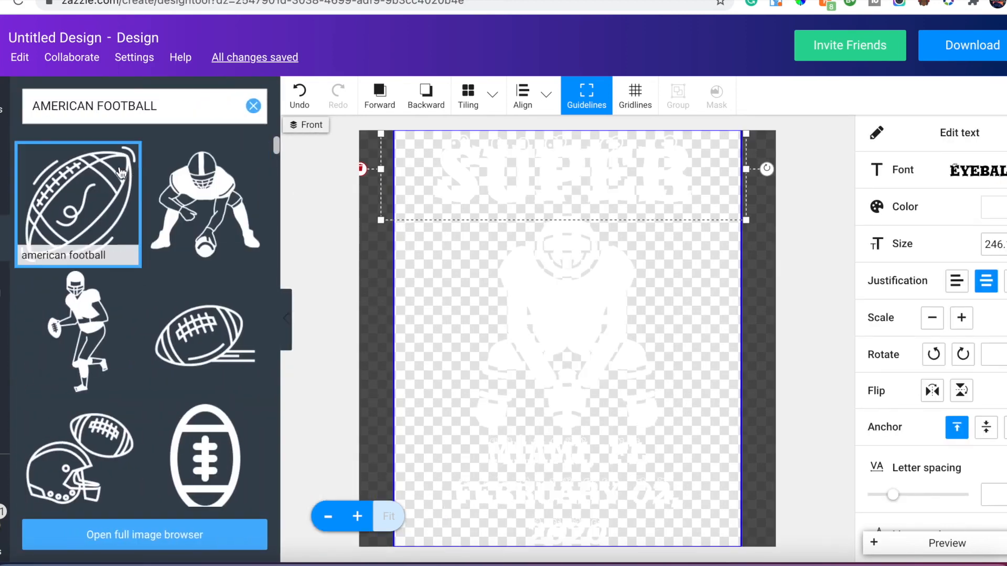
Browse the design elements, looking through the Illustrations and Lines collections.
left_click(5, 158)
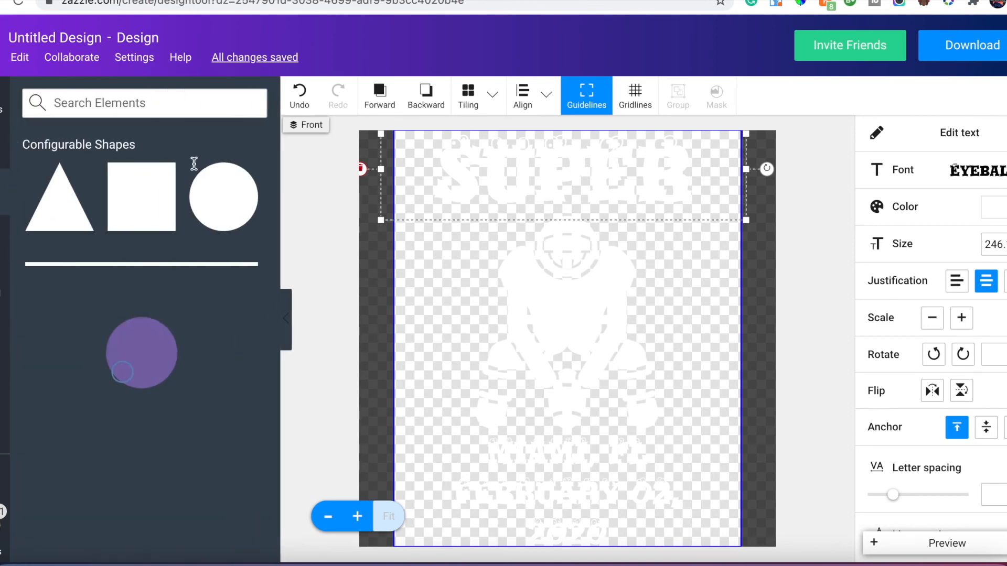
left_click_drag(278, 215, 287, 342)
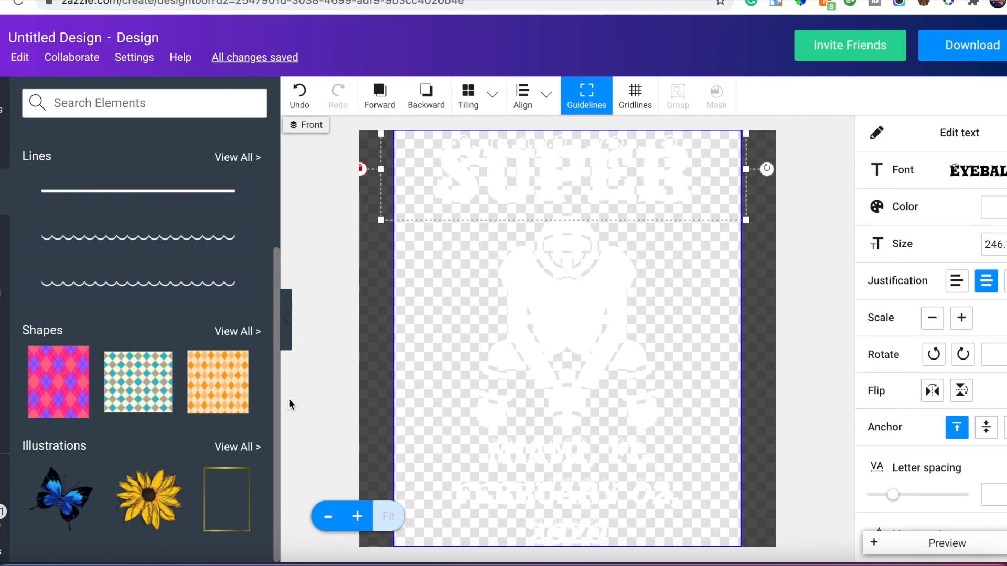
left_click(74, 447)
left_click_drag(278, 262, 279, 442)
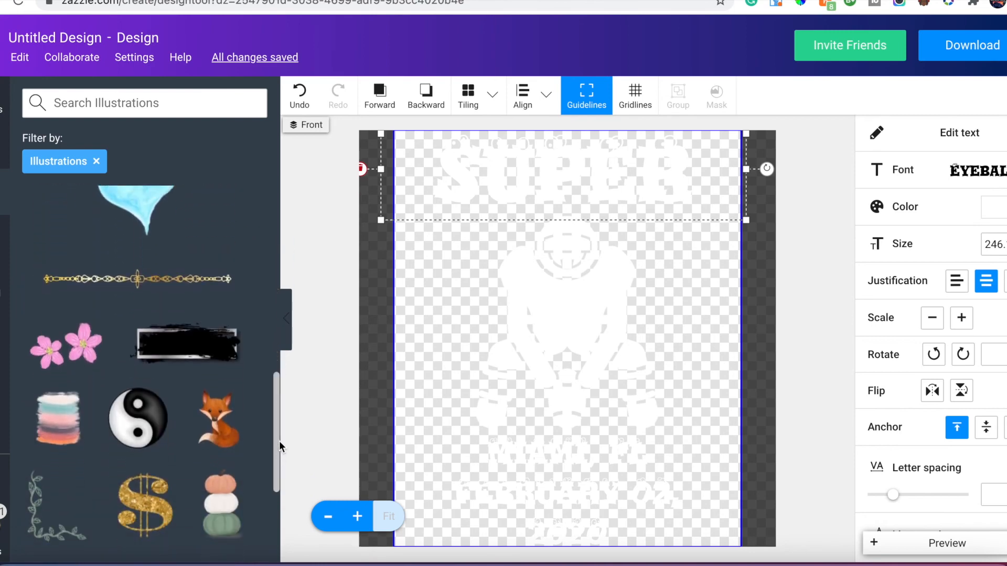
left_click_drag(274, 345, 272, 561)
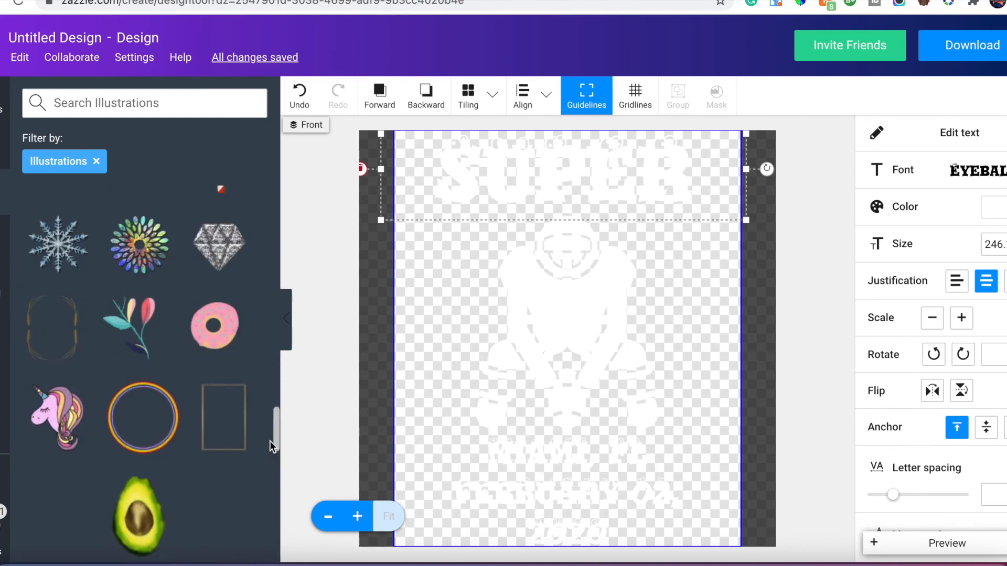
left_click(99, 165)
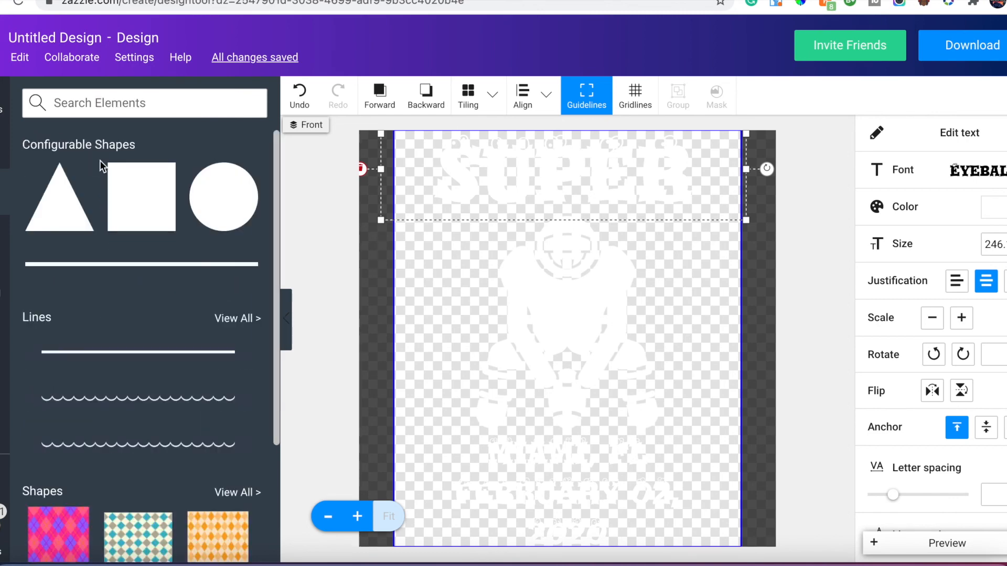
left_click(50, 323)
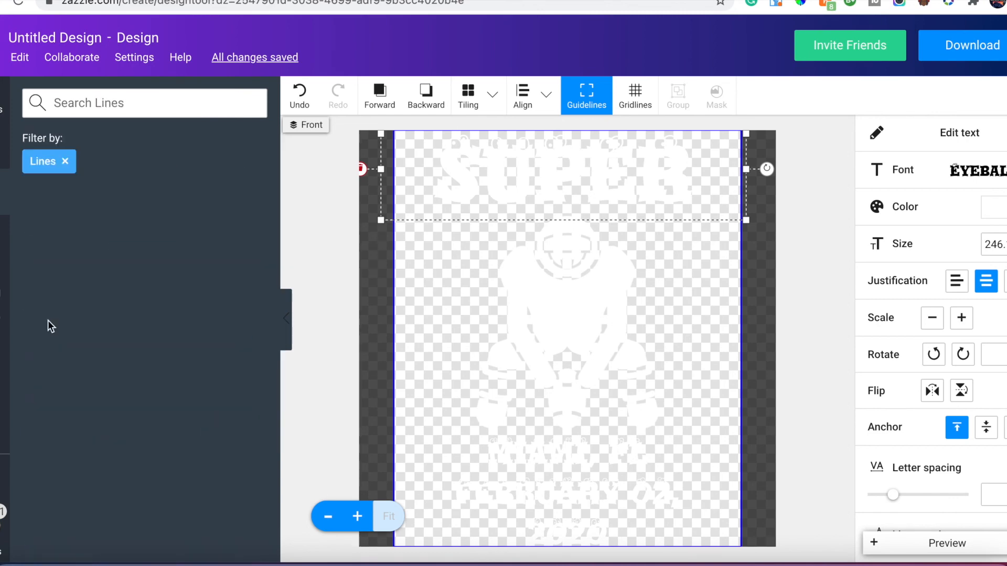
left_click_drag(275, 225, 272, 526)
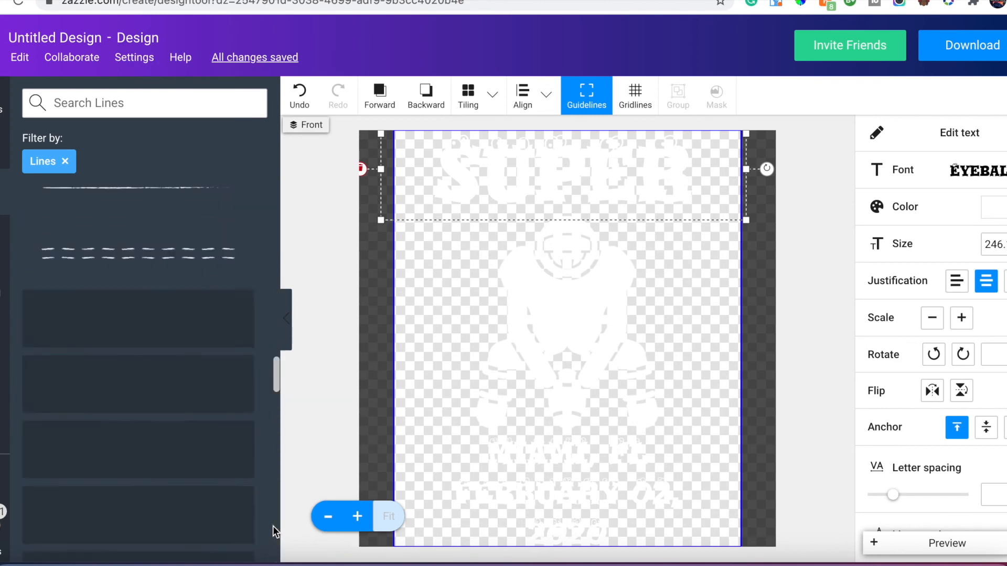
left_click(65, 162)
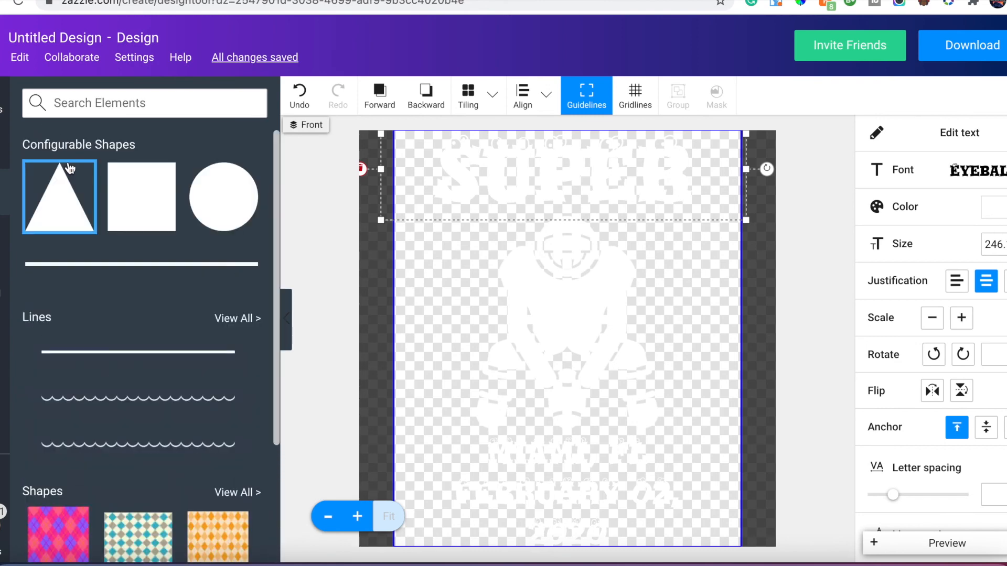
Look through the Shapes collection for outlined and filled shapes usable in the design.
left_click(45, 494)
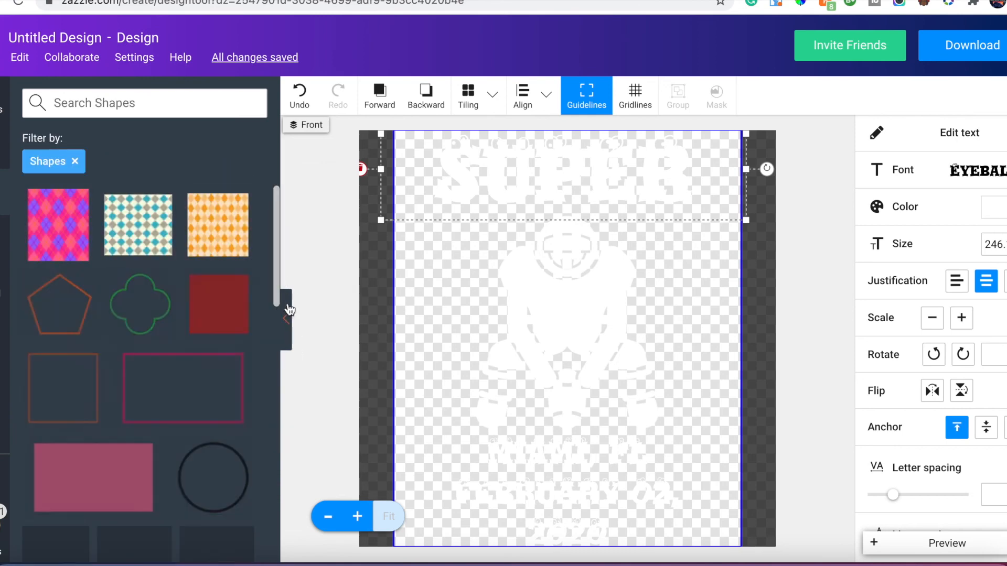
left_click_drag(278, 266, 279, 350)
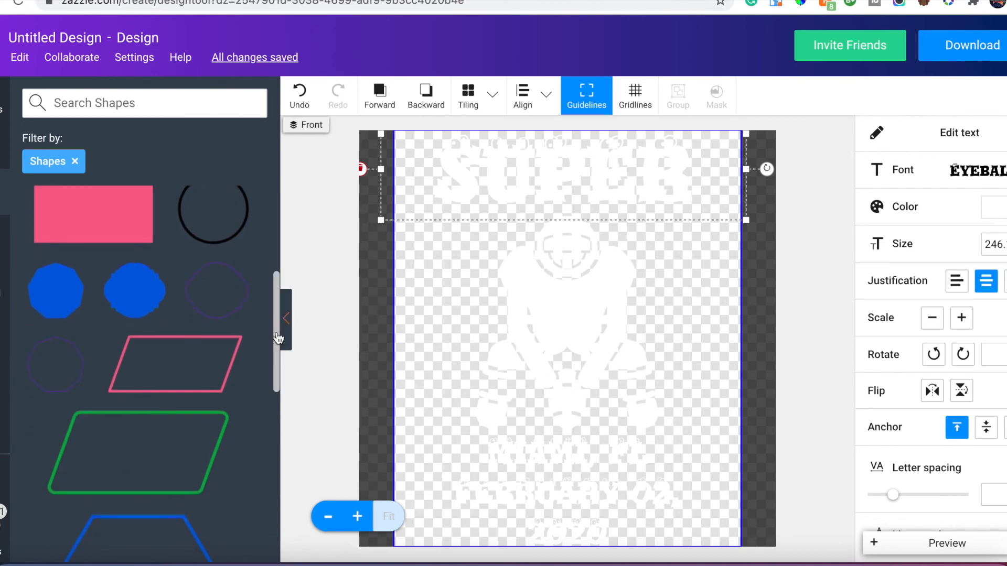
left_click_drag(277, 367, 282, 443)
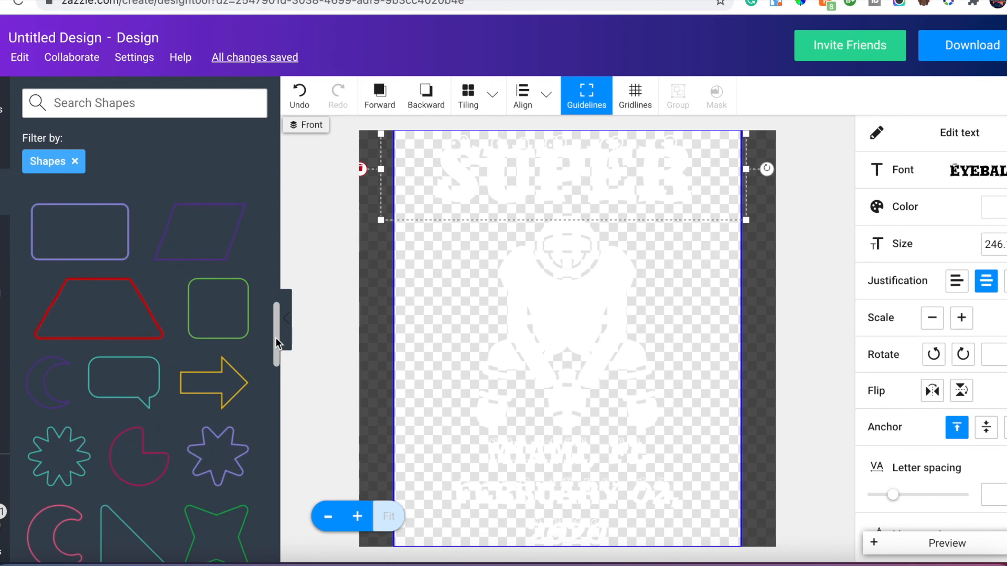
left_click_drag(276, 337, 279, 429)
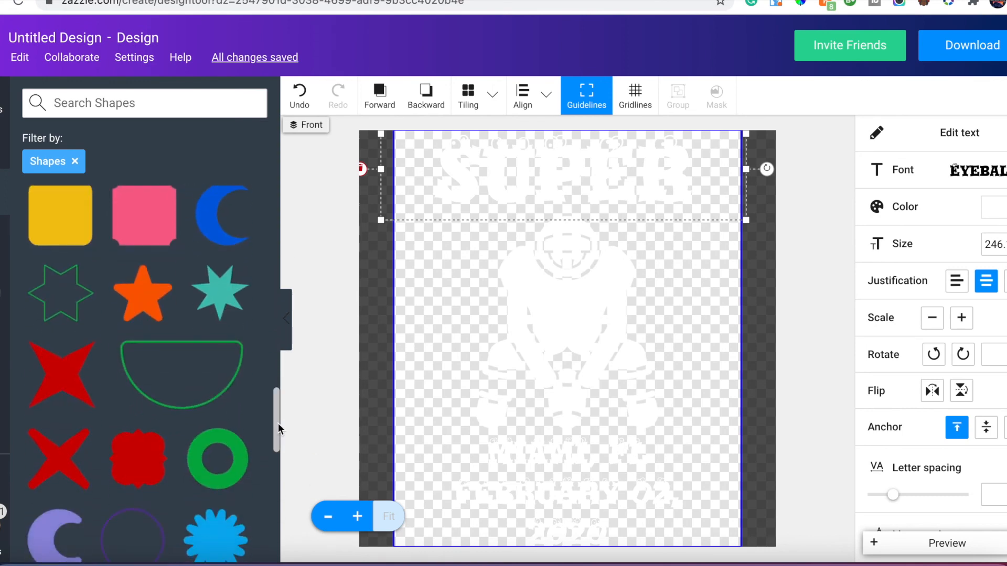
left_click_drag(278, 423, 275, 527)
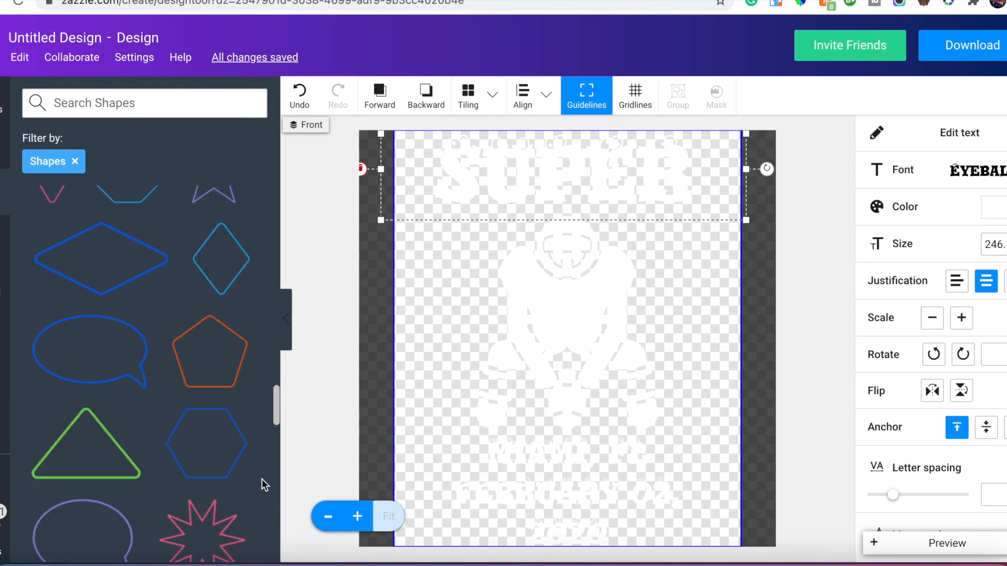
left_click_drag(277, 401, 281, 333)
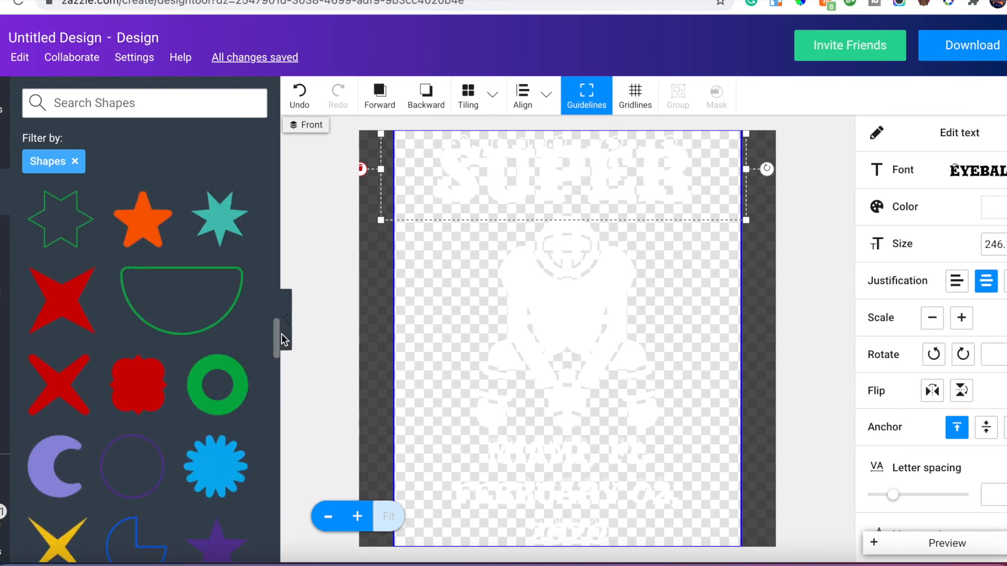